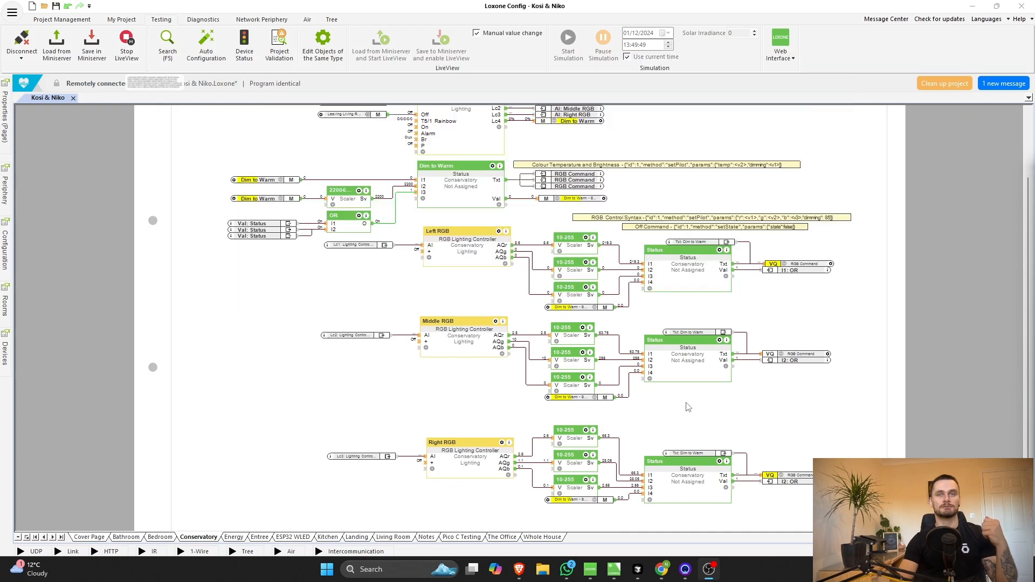
# - Switch to the WiZ UDP Code Generator in Chrome and view the codes for turning a light or plug on and off
pyautogui.scroll(-2, 685, 405)
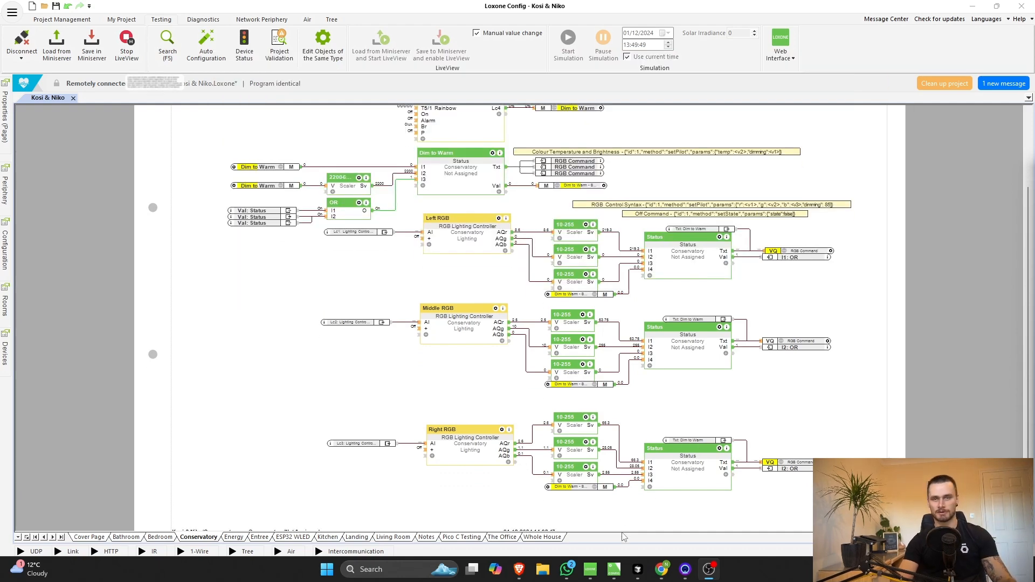
pyautogui.click(666, 571)
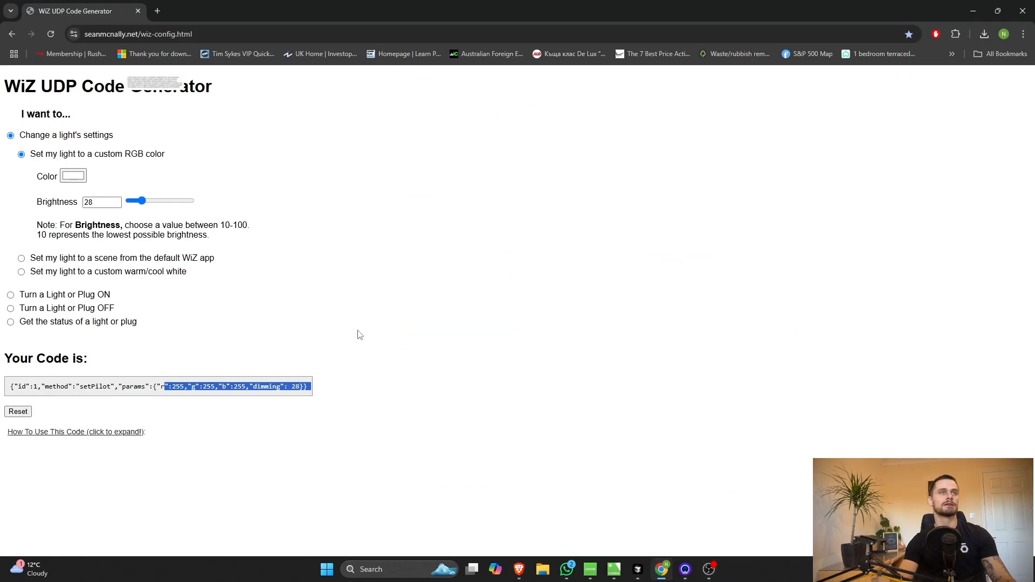
pyautogui.click(291, 257)
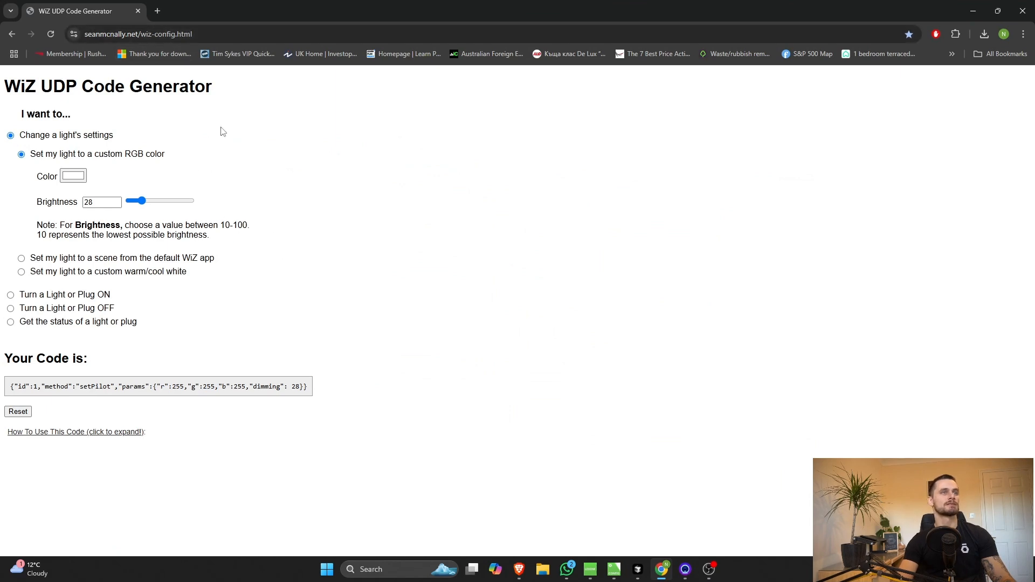
pyautogui.click(65, 299)
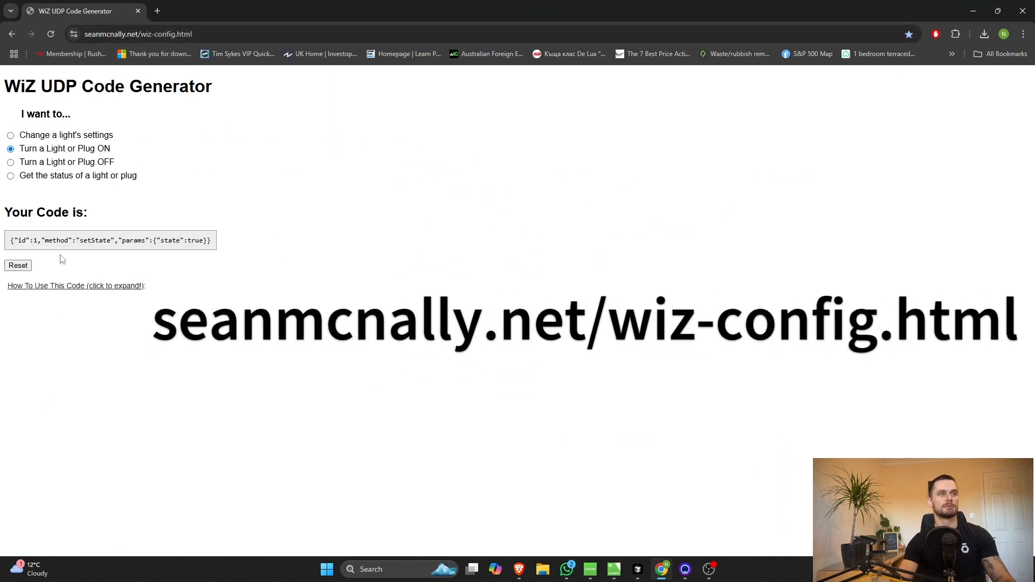
pyautogui.click(45, 163)
pyautogui.click(47, 149)
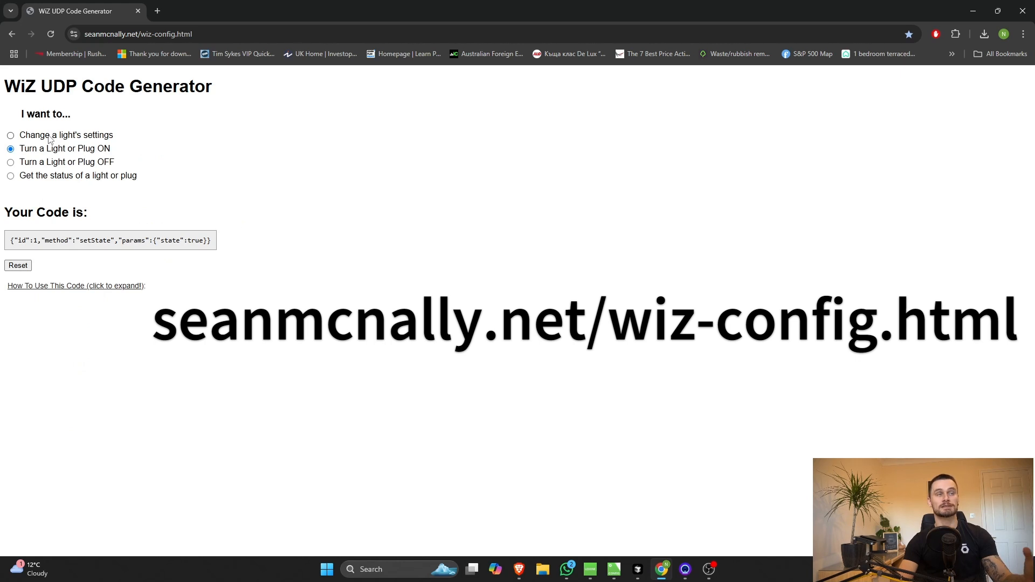
# - Generate a change-settings code for a custom RGB color, picking a pale pink of R 254, G 241, B 241
pyautogui.click(59, 135)
pyautogui.click(106, 155)
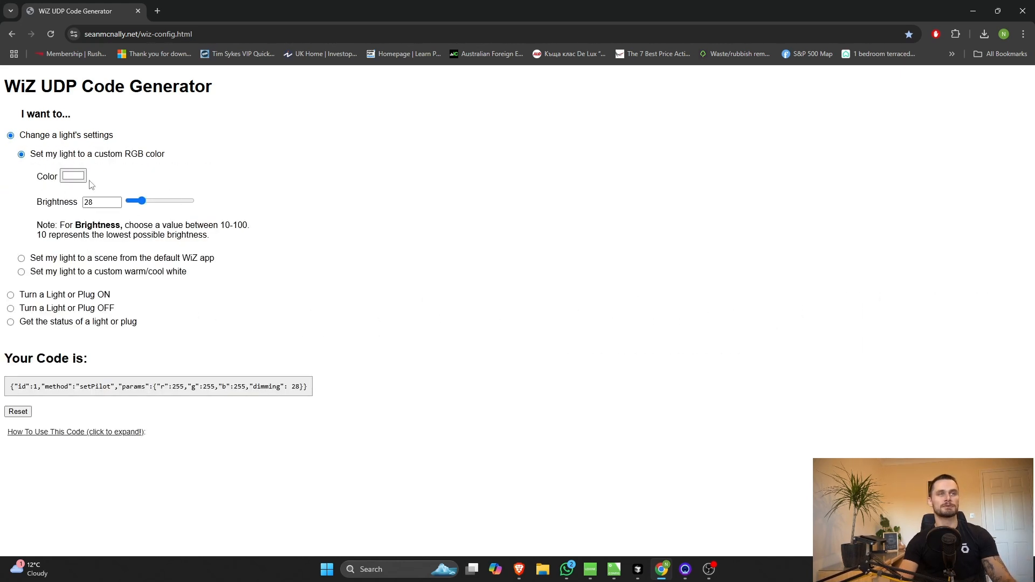
pyautogui.click(73, 176)
pyautogui.moveTo(153, 194); pyautogui.dragTo(71, 142)
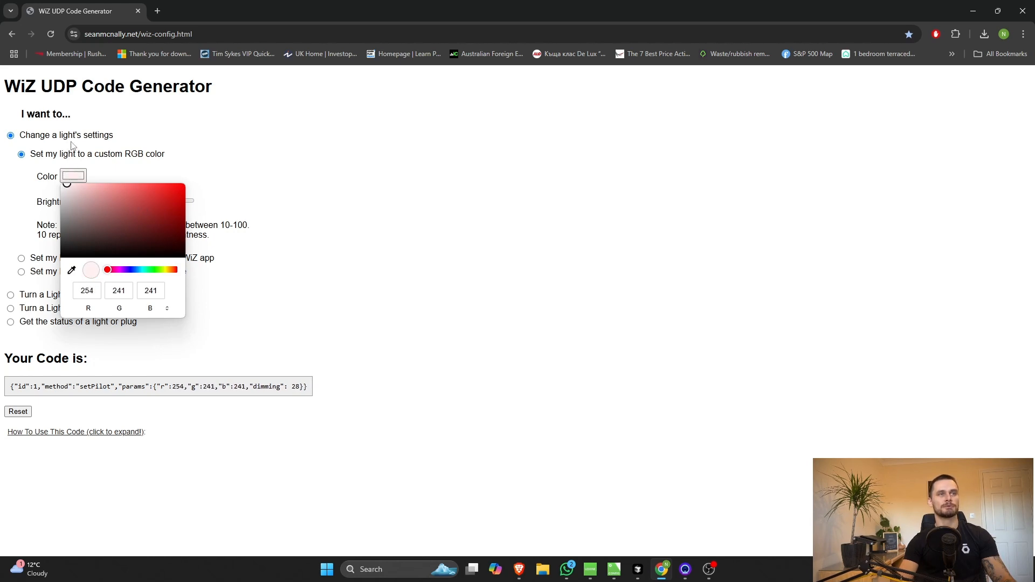
pyautogui.click(220, 181)
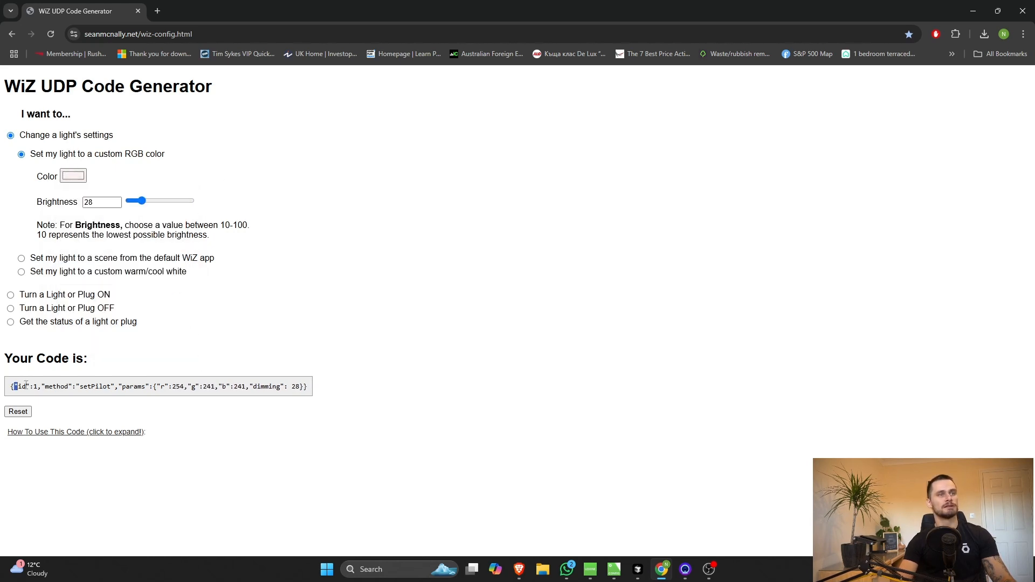
# - Highlight the generated setPilot code and examine its individual RGB parameters
pyautogui.moveTo(26, 384); pyautogui.dragTo(319, 396)
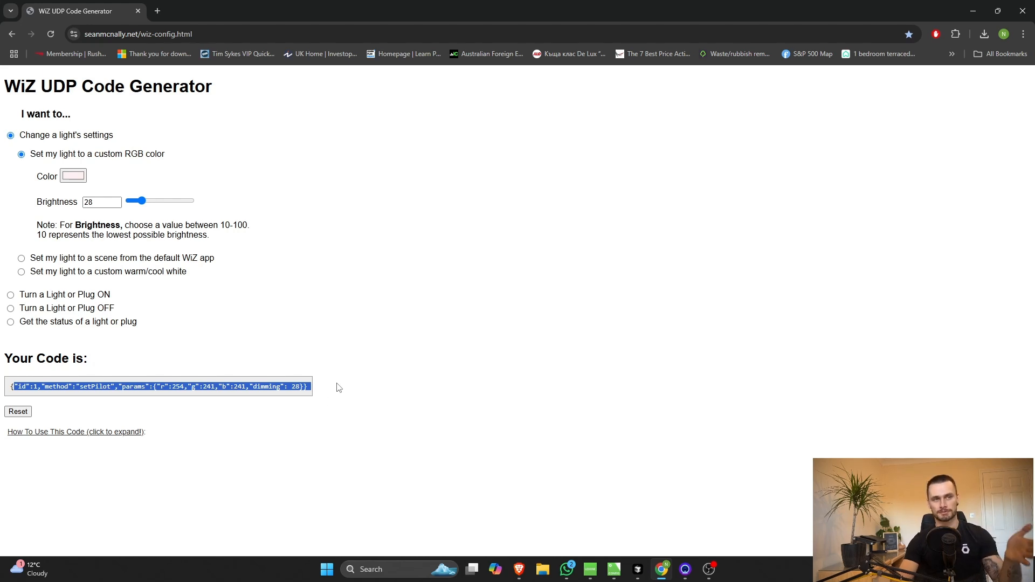
pyautogui.click(367, 345)
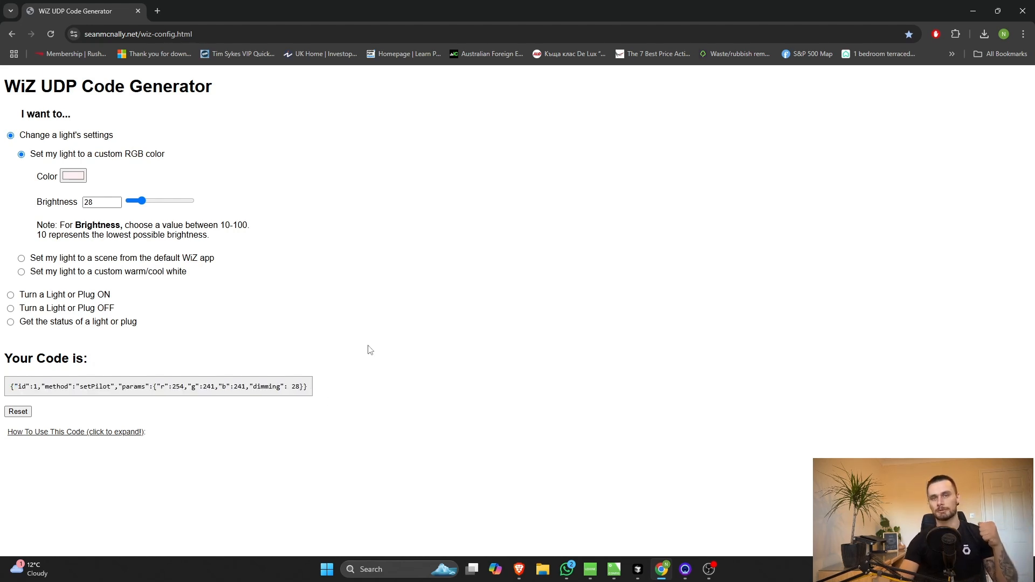
pyautogui.doubleClick(209, 387)
pyautogui.doubleClick(240, 387)
pyautogui.click(263, 409)
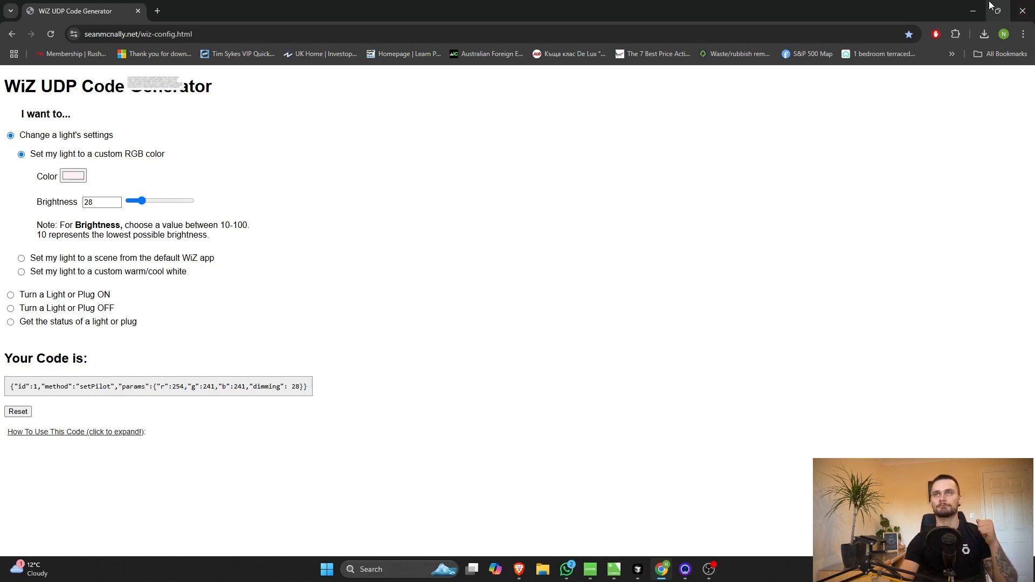
# - Return to Loxone Config and examine the Conservatory Lighting Controller's outputs to the left, middle and right RGB references
pyautogui.click(973, 10)
pyautogui.scroll(2, 488, 271)
pyautogui.scroll(2, 487, 270)
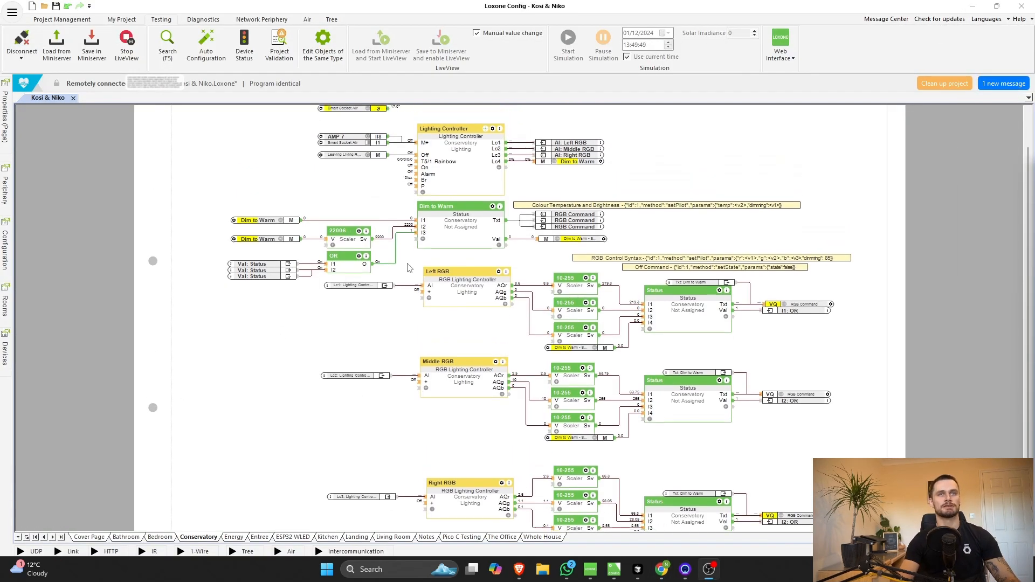
pyautogui.scroll(3, 388, 268)
pyautogui.scroll(1, 388, 268)
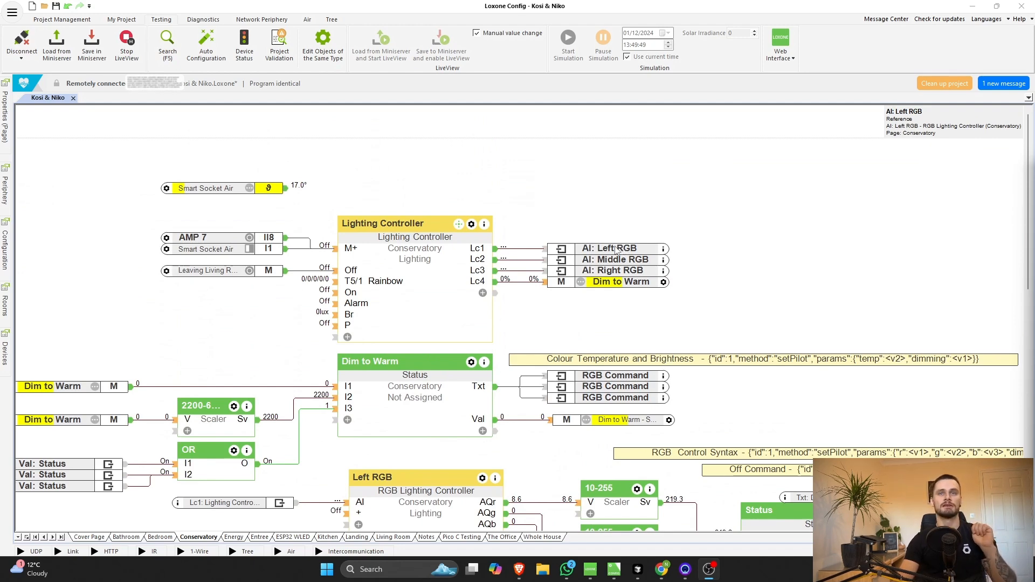
pyautogui.click(615, 271)
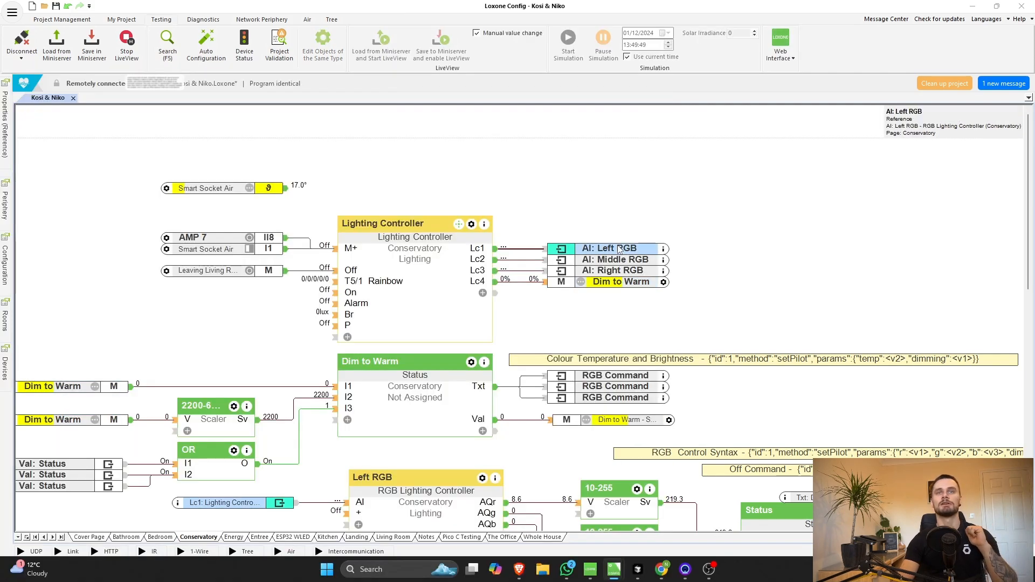
# - Open the Lighting Controller's editor, review the names and types of its lighting circuits, and accept the dialog
pyautogui.click(426, 257)
pyautogui.doubleClick(426, 253)
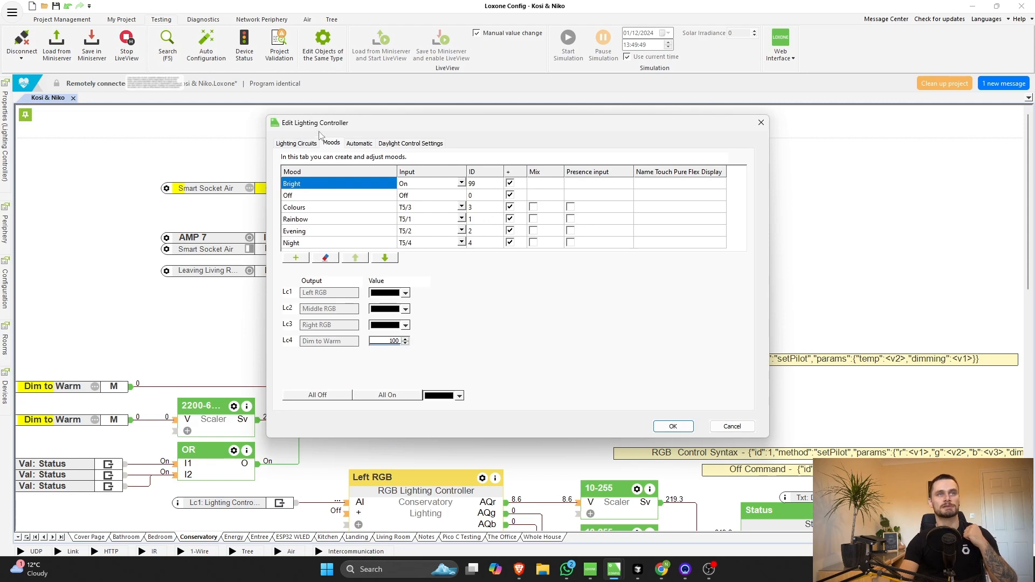
pyautogui.click(297, 144)
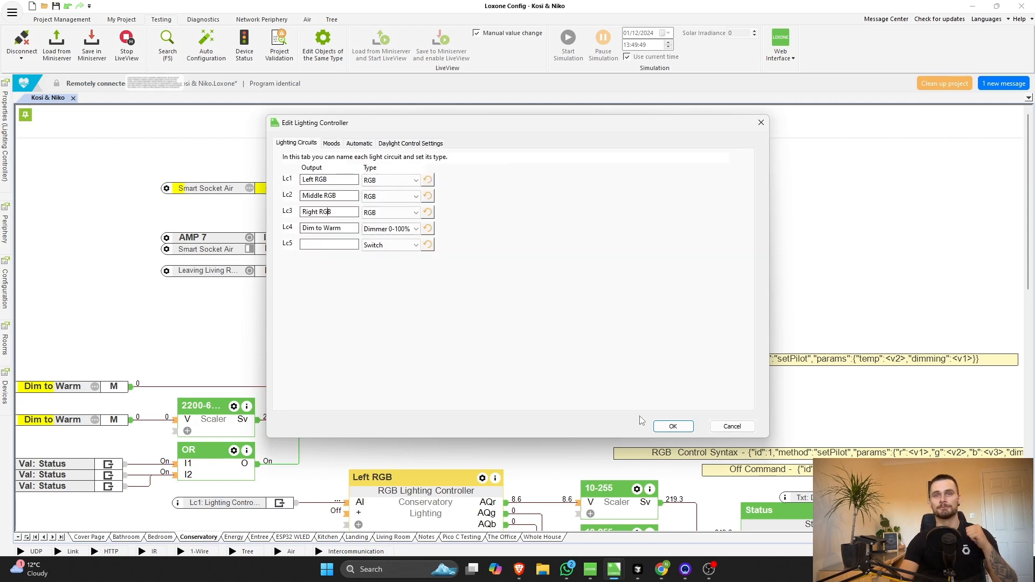
pyautogui.click(673, 426)
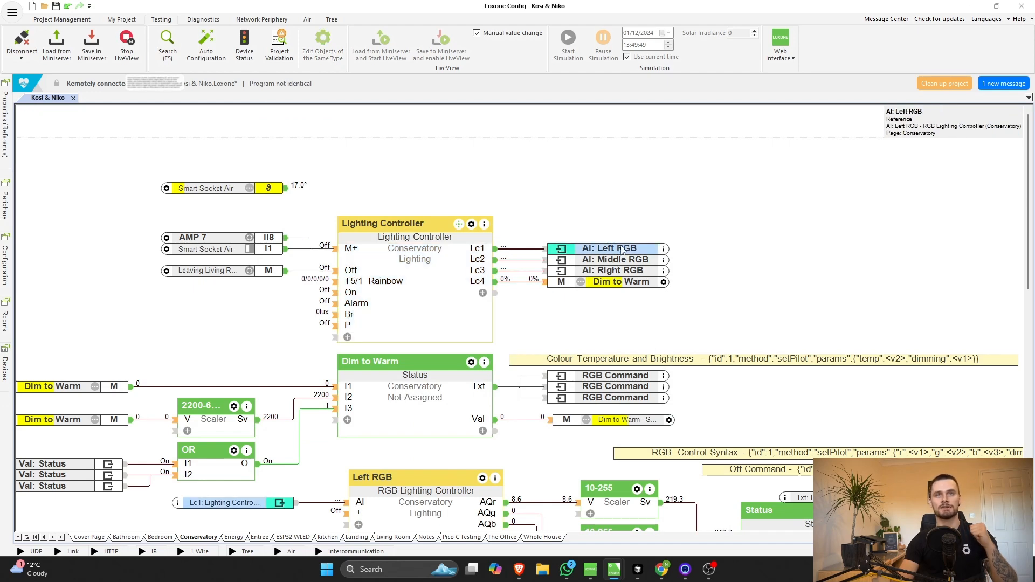
# - Examine the Left RGB and Middle RGB lighting controllers and their red, green and blue outputs
pyautogui.scroll(-9, 620, 254)
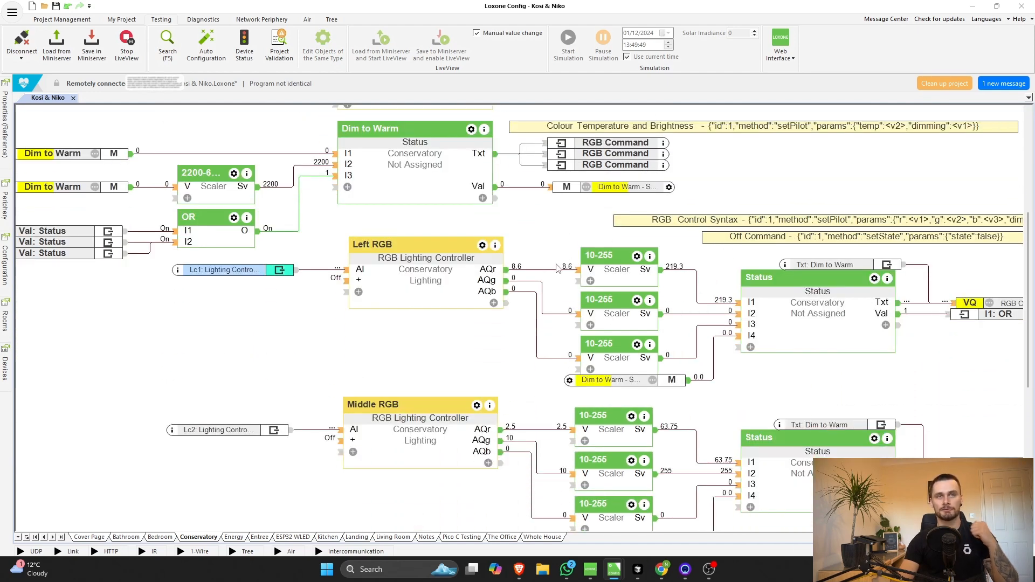
pyautogui.click(412, 278)
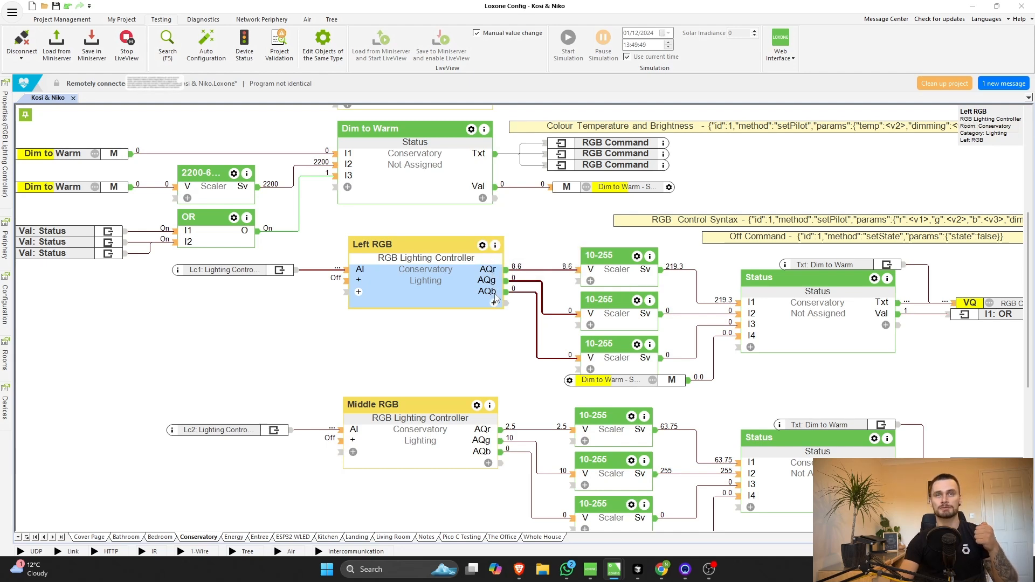
pyautogui.scroll(-6, 495, 298)
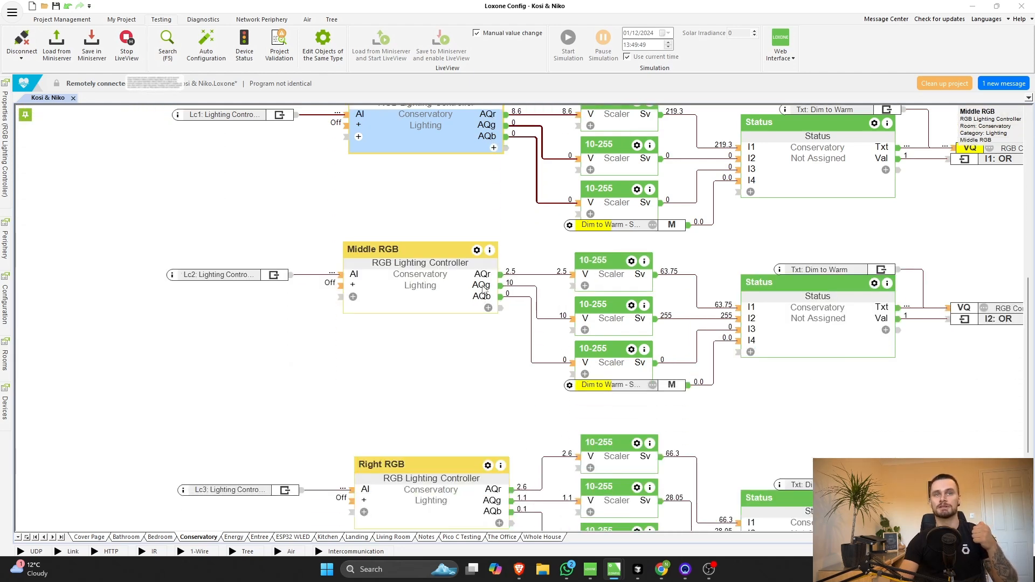
pyautogui.scroll(5, 482, 288)
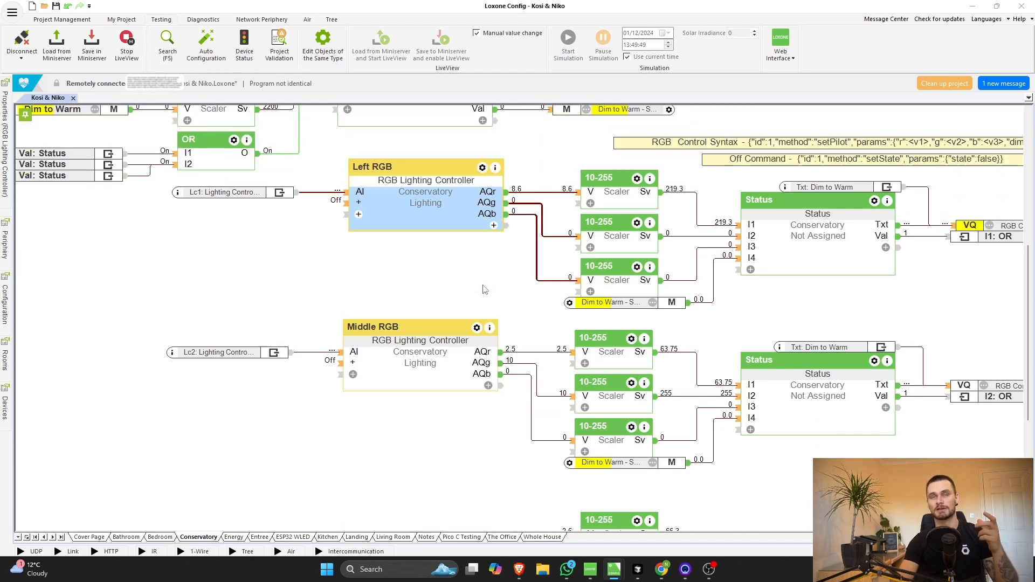
# - Open the properties of the Left RGB red channel's scaler and inspect Value 2 and Scaled value 2
pyautogui.click(607, 232)
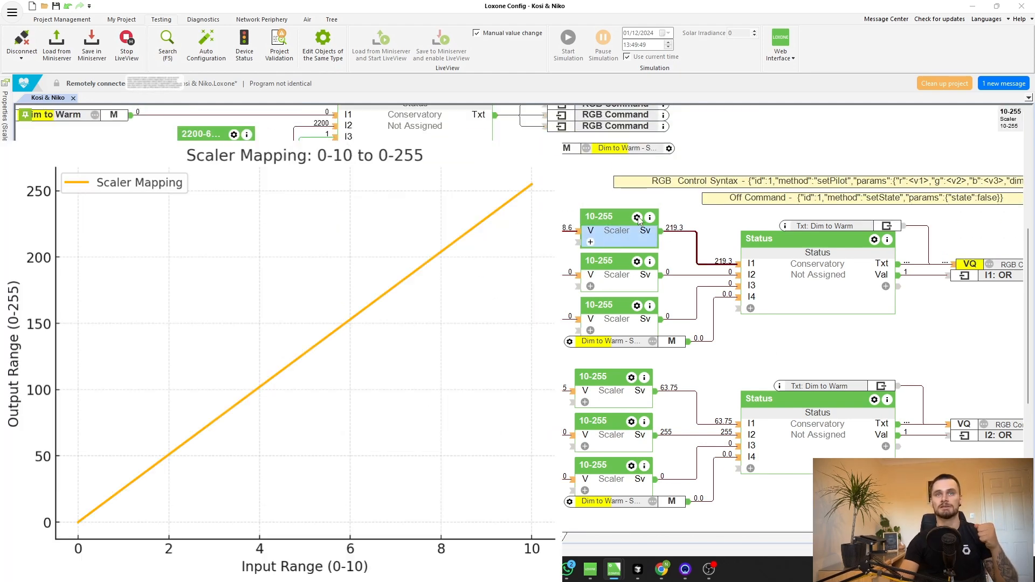
pyautogui.click(637, 218)
pyautogui.click(769, 102)
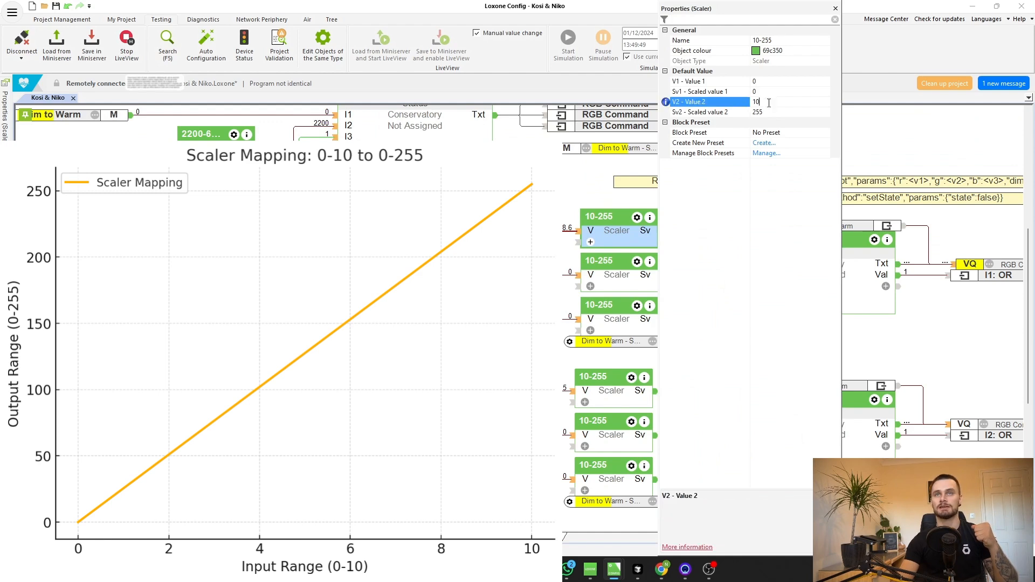
pyautogui.click(768, 111)
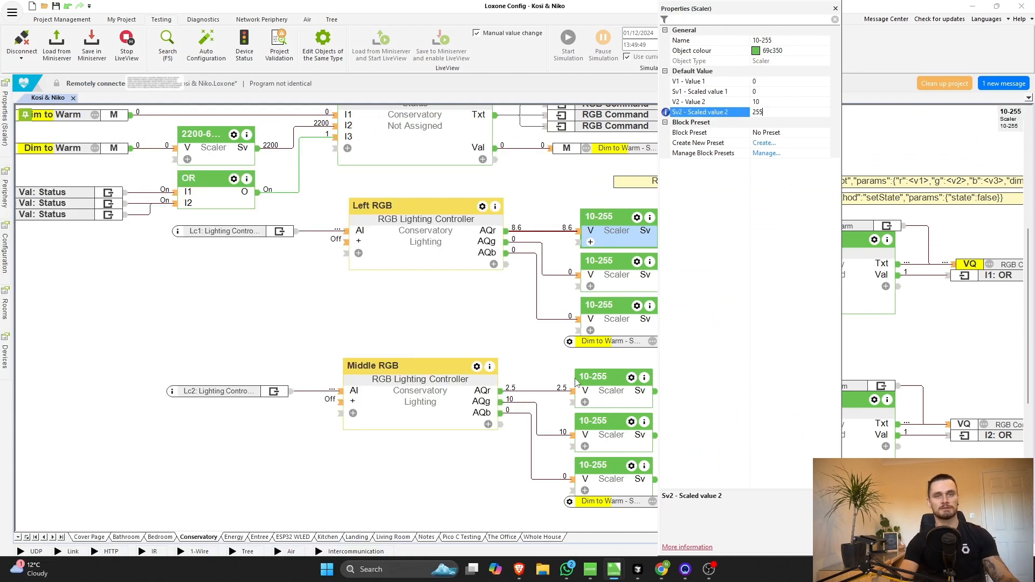
# - Switch to the code generator in Chrome, highlight the RGB values in the code, and return to Loxone Config
pyautogui.click(661, 569)
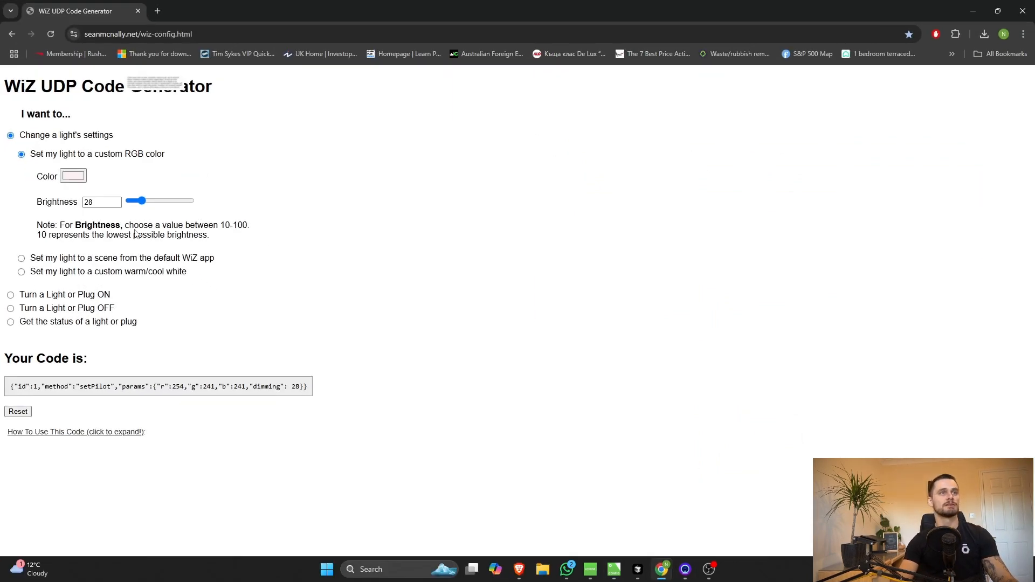
pyautogui.moveTo(178, 385); pyautogui.dragTo(208, 385)
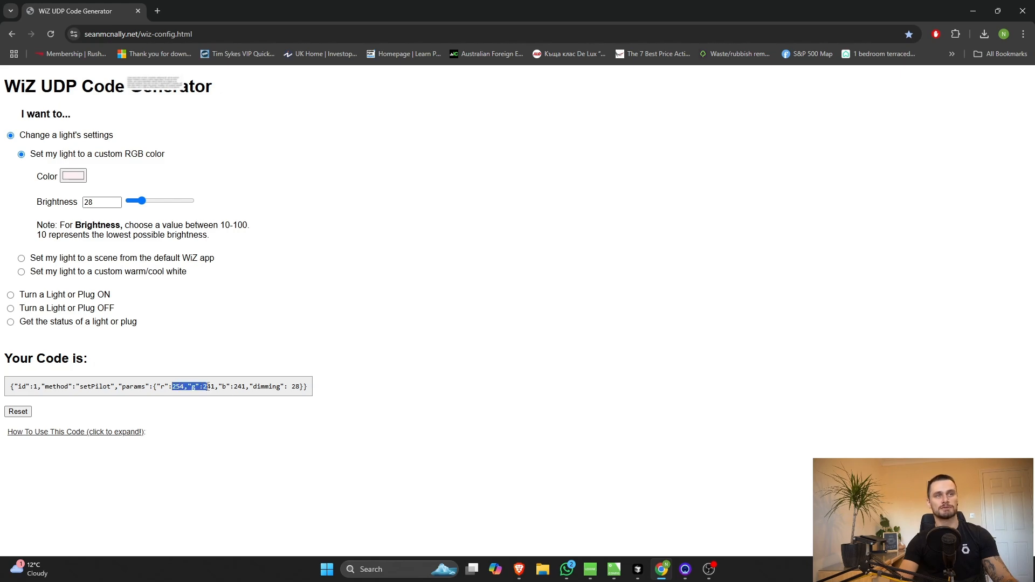
pyautogui.click(974, 11)
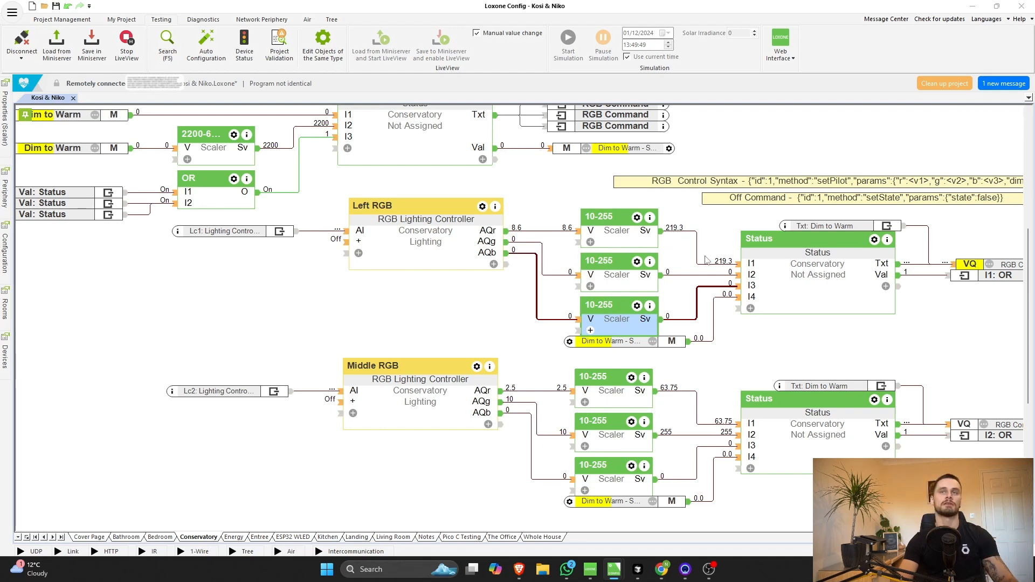
# - Open the Left RGB Status block's editor and inspect the comparison conditions in the I1, I2 and I3 rows
pyautogui.scroll(-1, 807, 255)
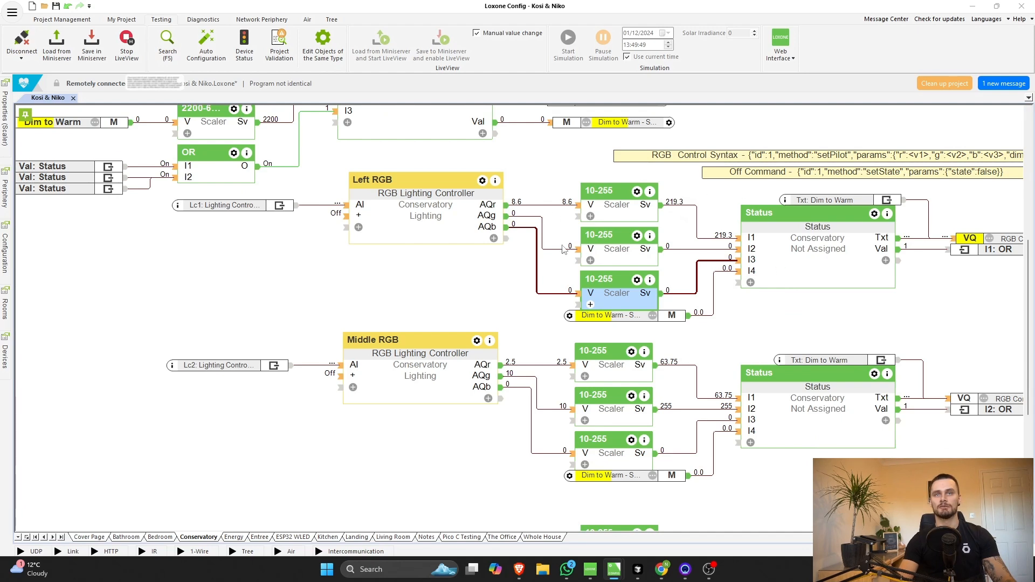
pyautogui.click(829, 252)
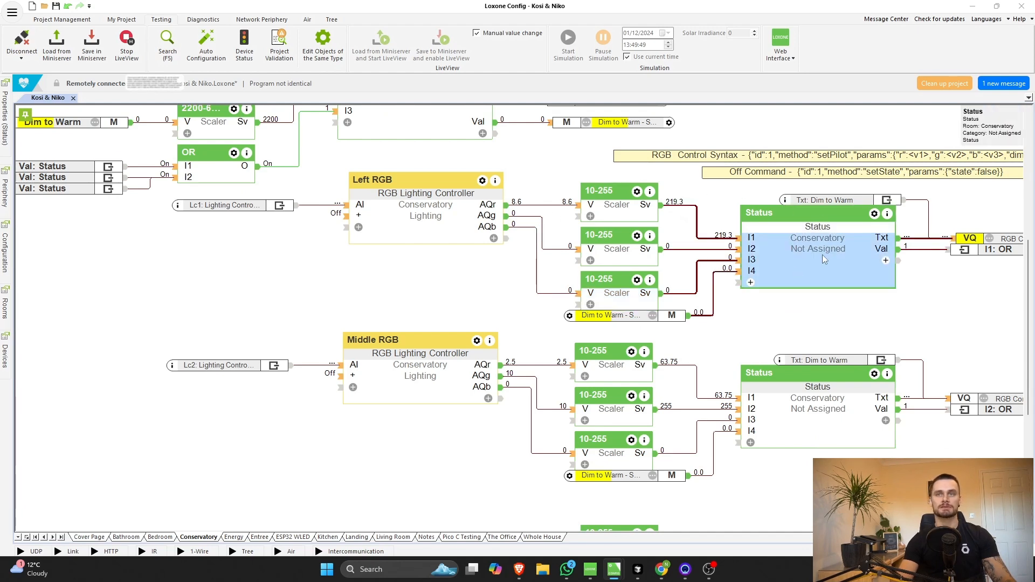
pyautogui.doubleClick(823, 254)
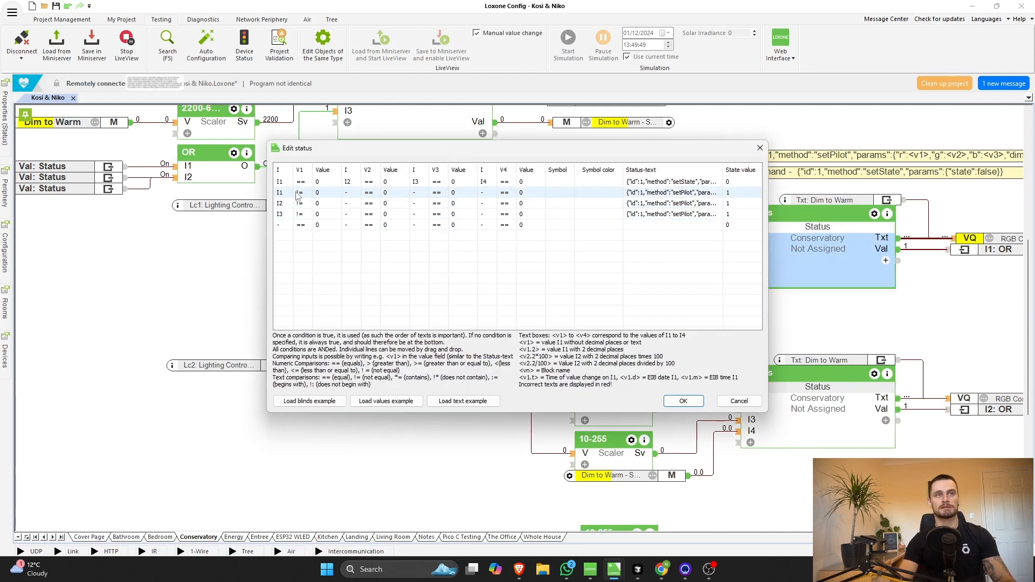
pyautogui.click(300, 194)
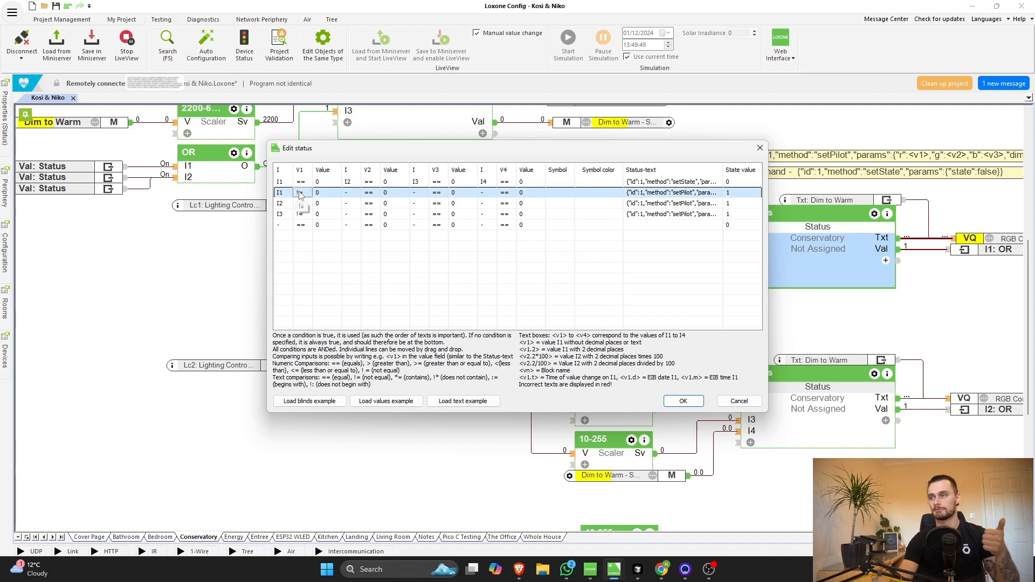
pyautogui.click(300, 204)
pyautogui.click(300, 214)
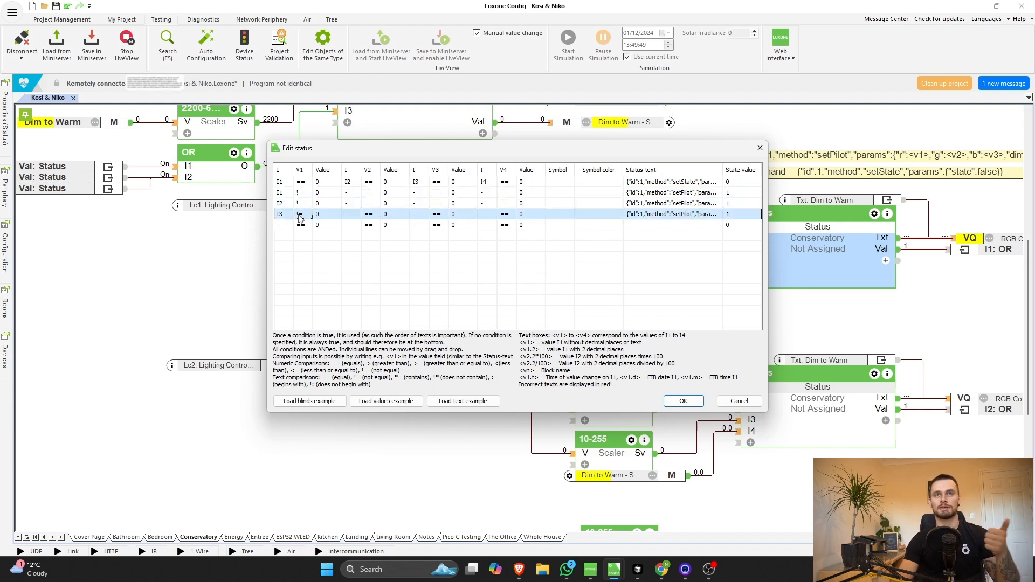
# - Open the full status text of the I2 row to read its setPilot command, and cancel the status editor
pyautogui.click(658, 204)
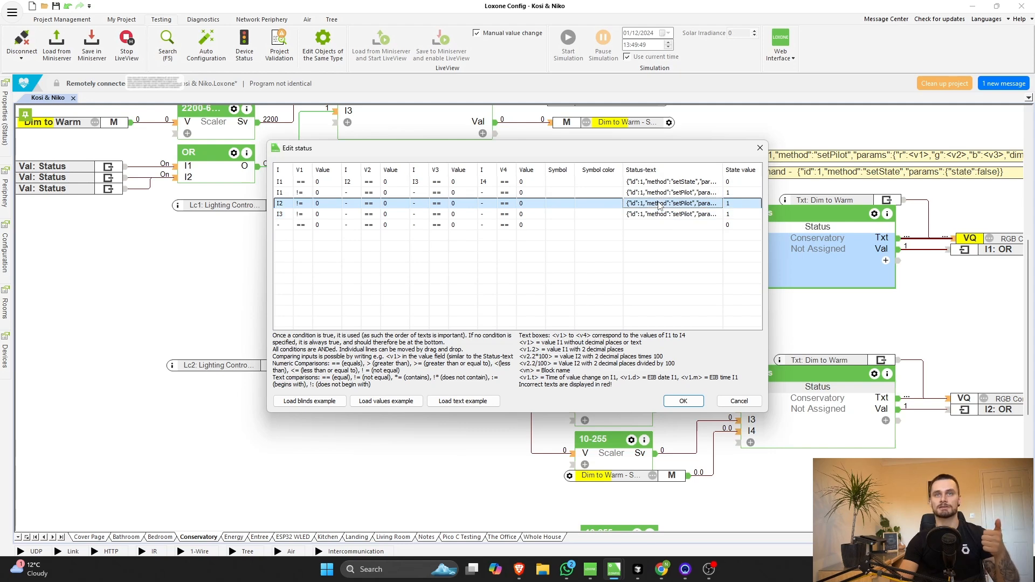
pyautogui.click(660, 205)
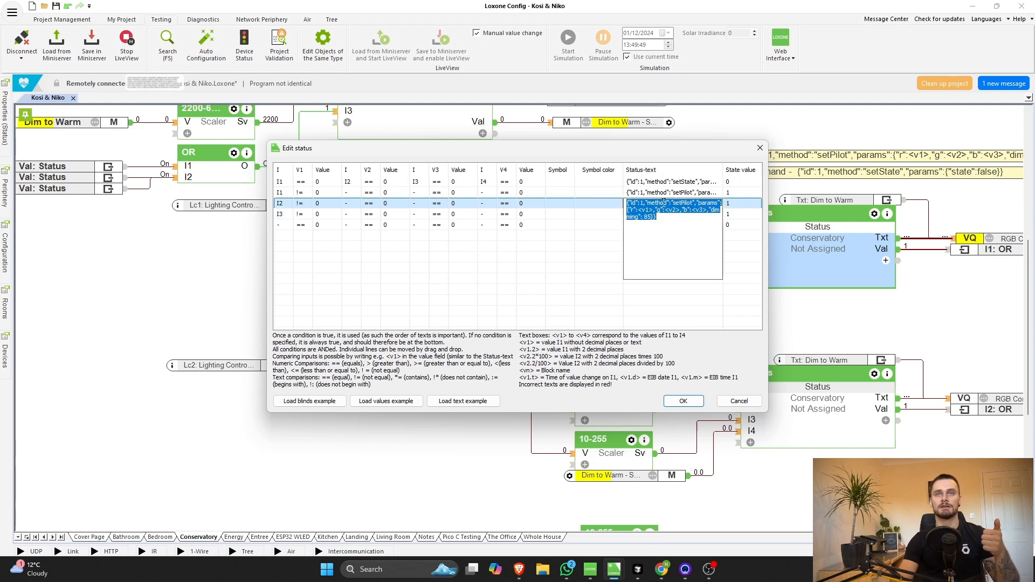
pyautogui.click(745, 402)
pyautogui.click(741, 404)
# - Check the generated setPilot code in Chrome, and highlight the <v1>, <v2> and <v3> placeholders in Loxone Config's RGB Control Syntax note
pyautogui.hotkey('alt', 'Tab')
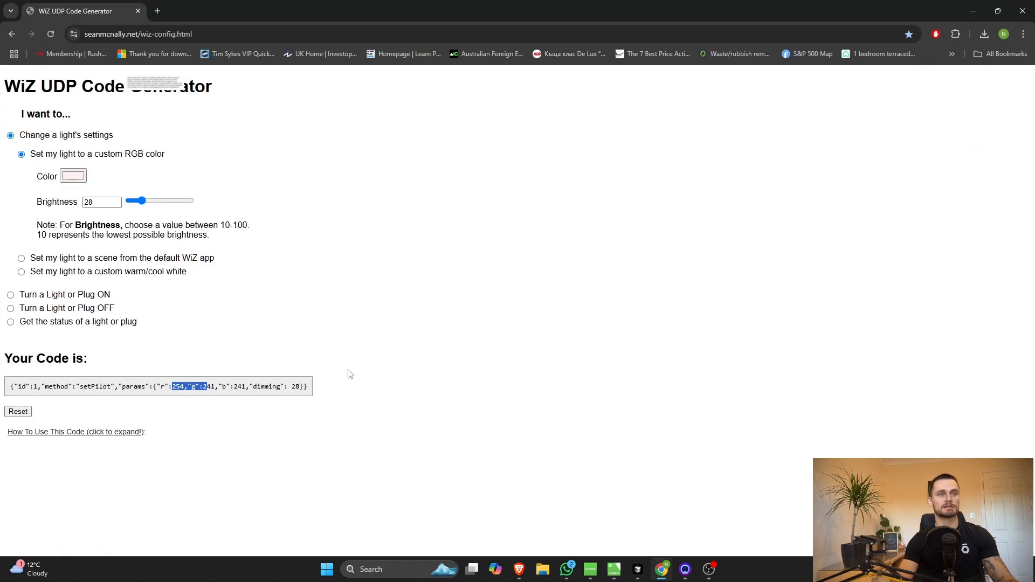
pyautogui.click(172, 387)
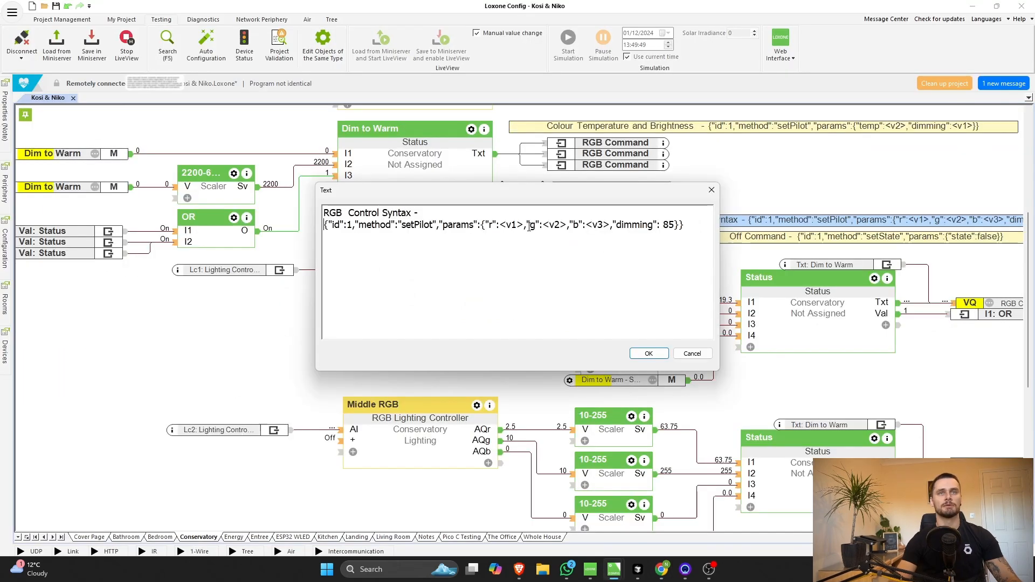
pyautogui.moveTo(500, 224); pyautogui.dragTo(524, 225)
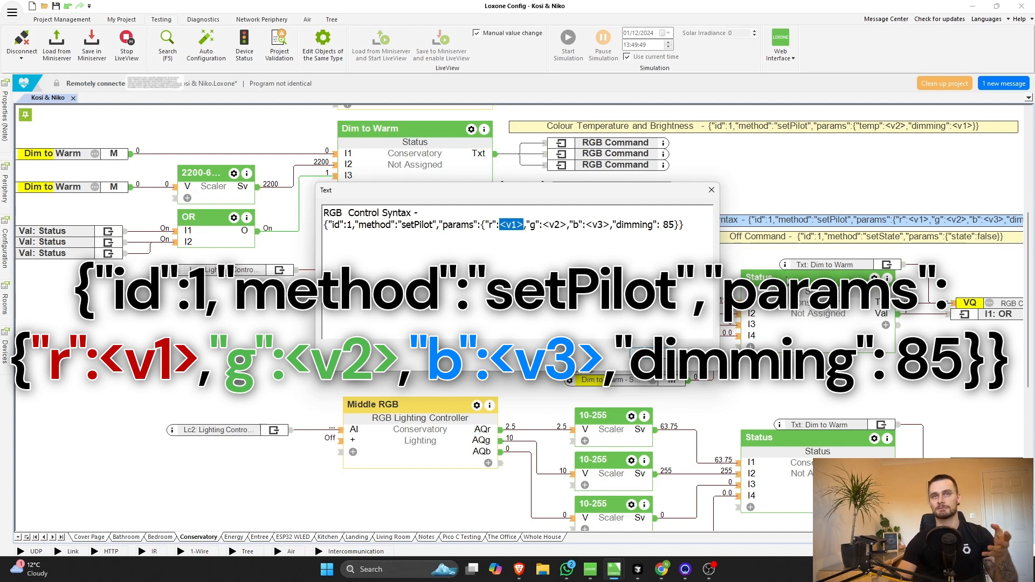
pyautogui.moveTo(541, 224); pyautogui.dragTo(613, 224)
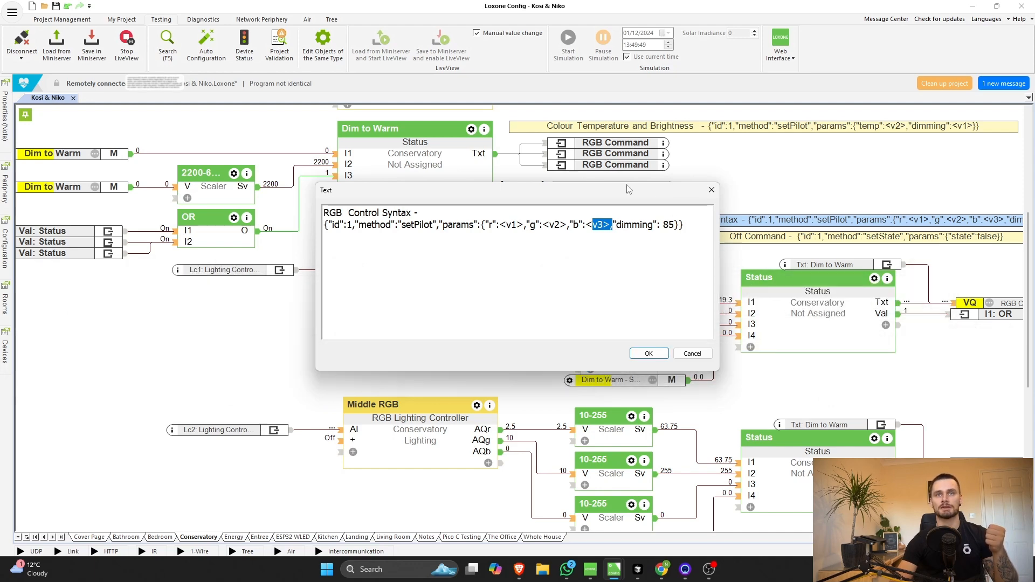
pyautogui.moveTo(629, 189); pyautogui.dragTo(403, 176)
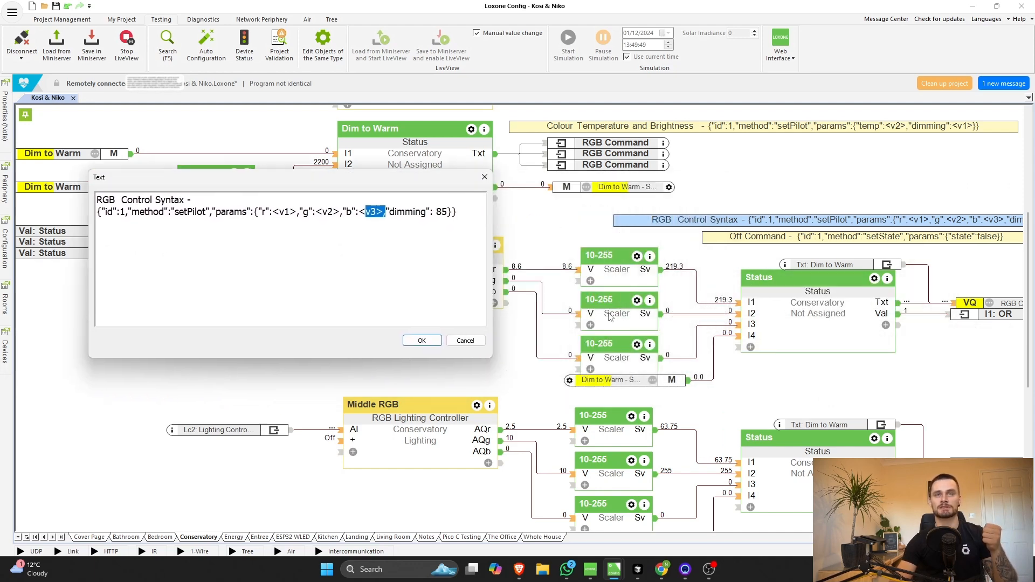
pyautogui.moveTo(277, 212); pyautogui.dragTo(395, 212)
pyautogui.click(464, 341)
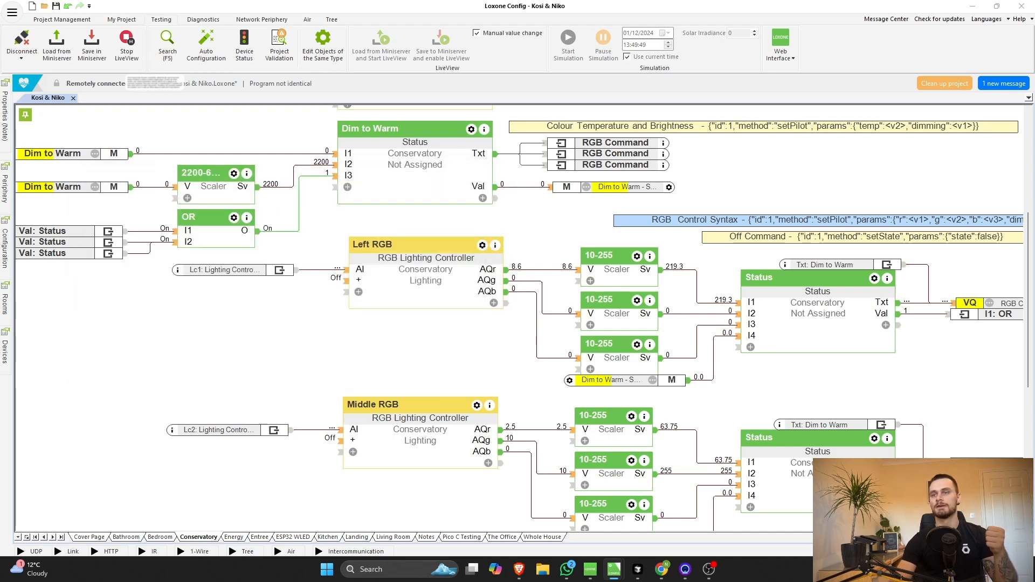
# - Read the Left RGB Status block's Txt output, and inspect Command for ON and Unit in the connected RGB Command's properties
pyautogui.hscroll(3, 749, 333)
pyautogui.moveTo(701, 306)
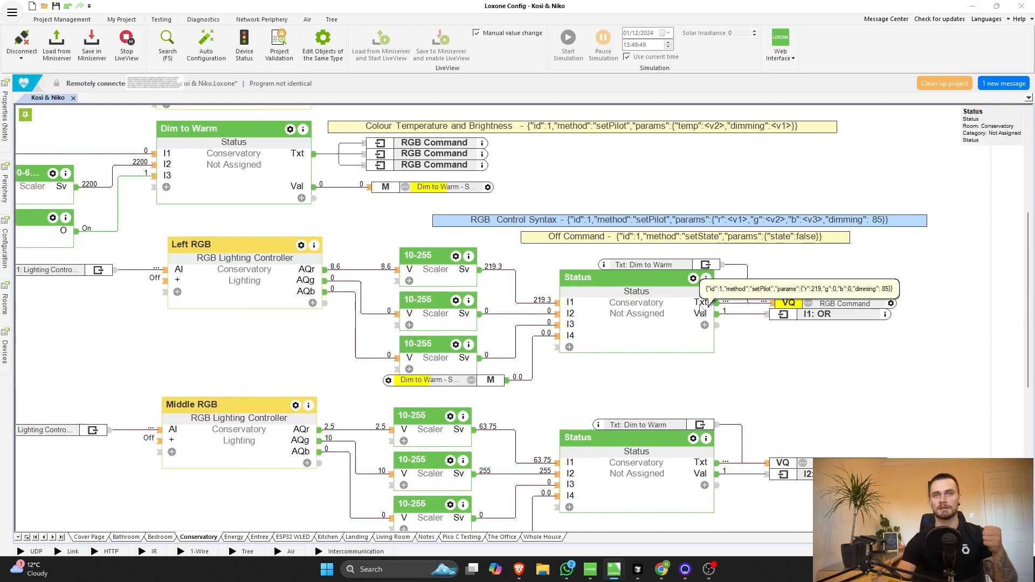
pyautogui.click(849, 303)
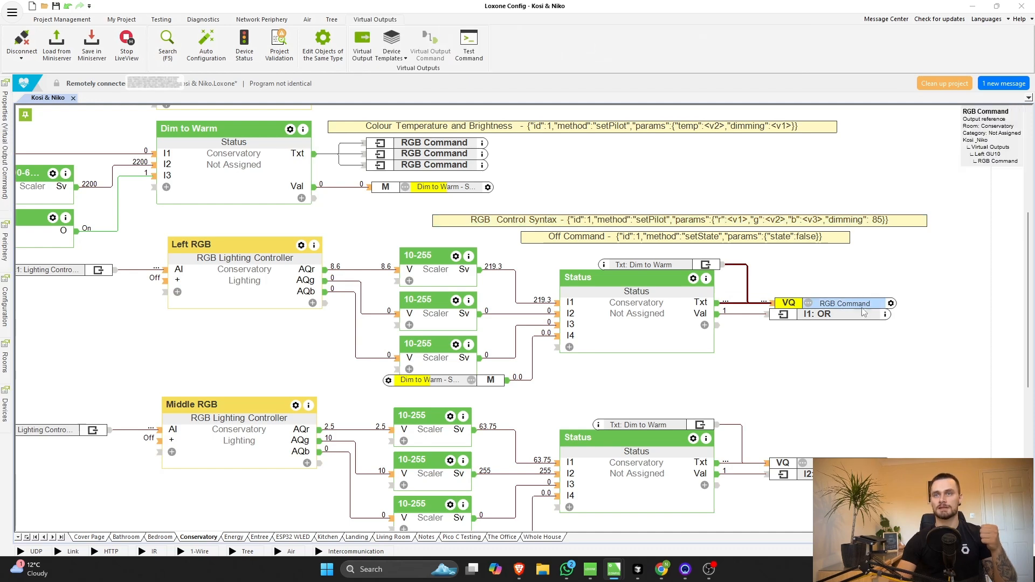
pyautogui.click(891, 304)
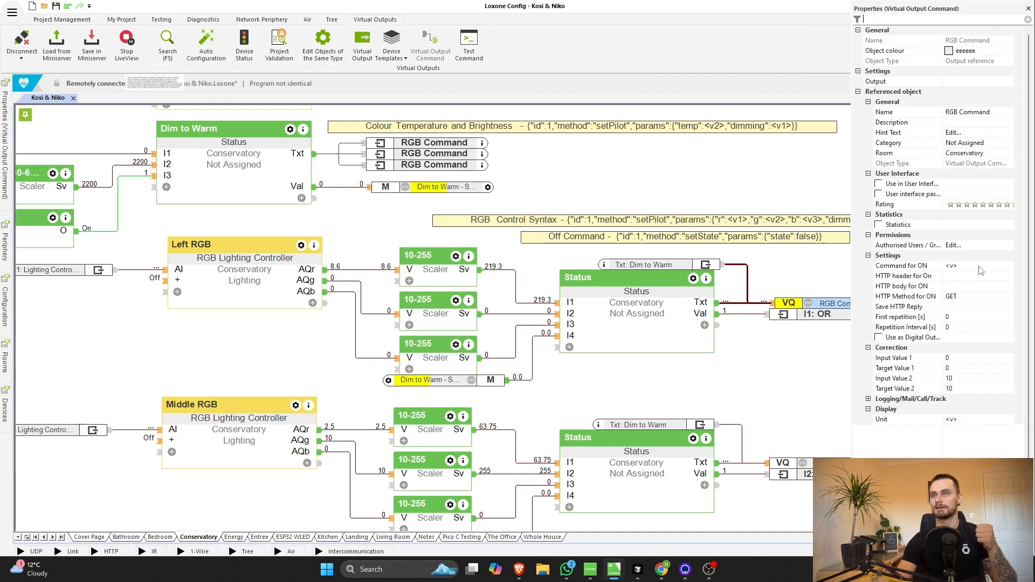
pyautogui.click(957, 265)
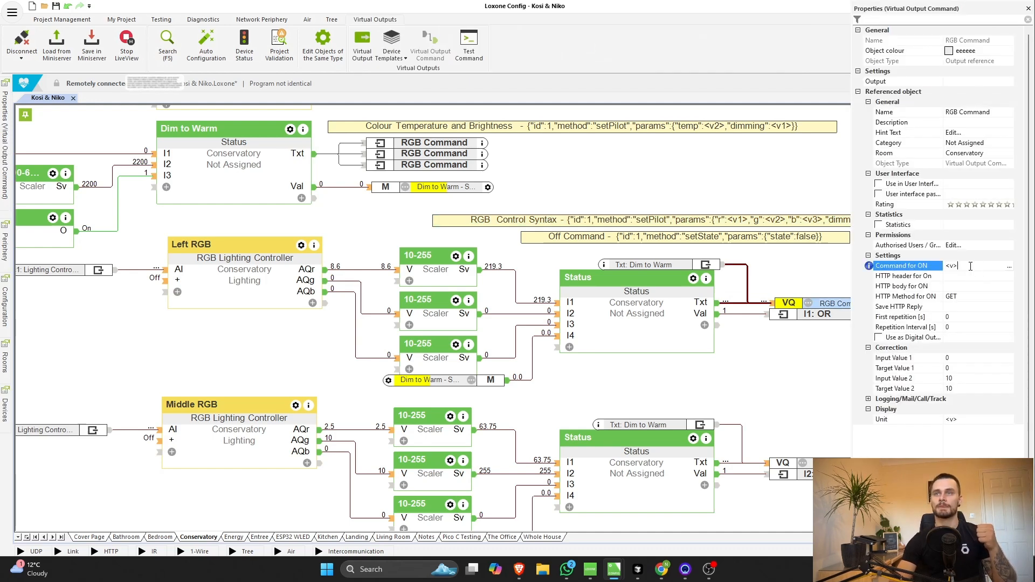
pyautogui.click(964, 420)
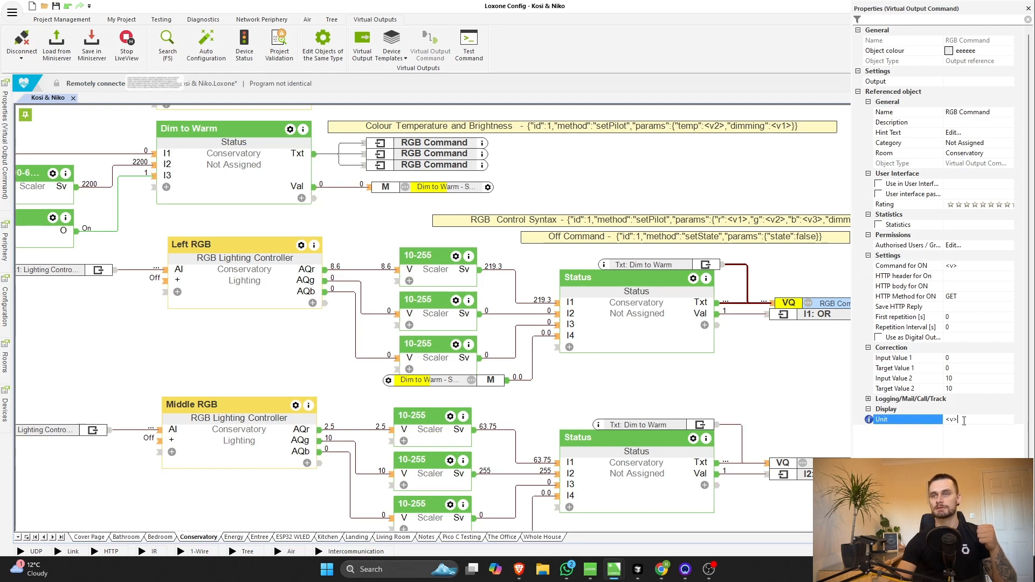
pyautogui.click(796, 351)
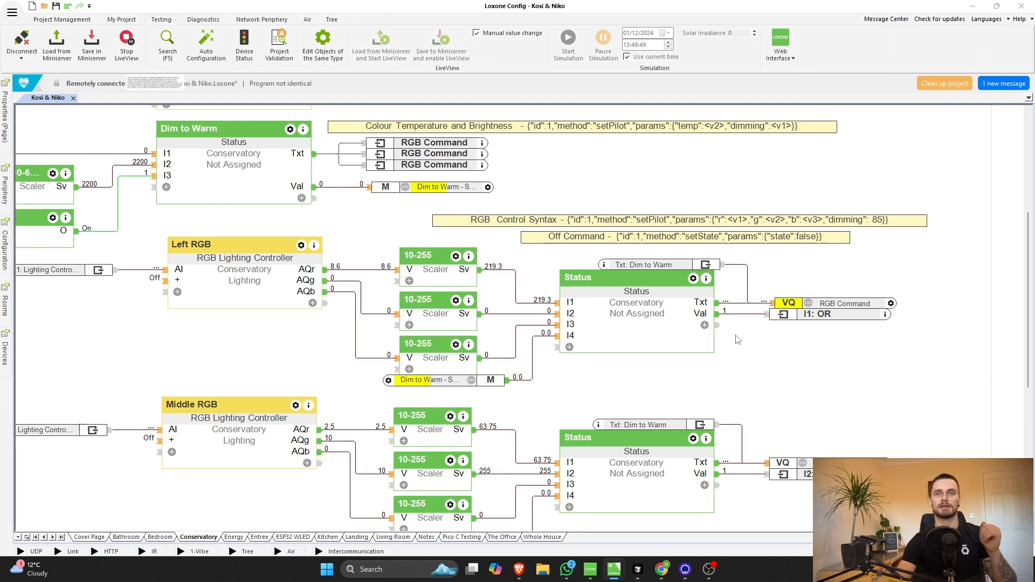
pyautogui.click(891, 304)
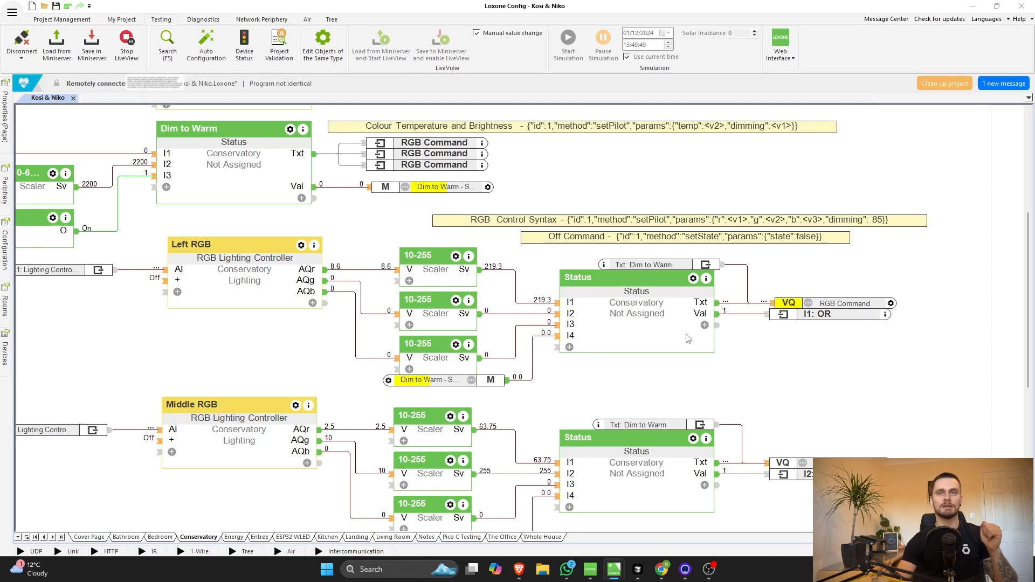
# - Open the properties of the Left GU10 virtual output and highlight the port in its UDP address
pyautogui.click(5, 186)
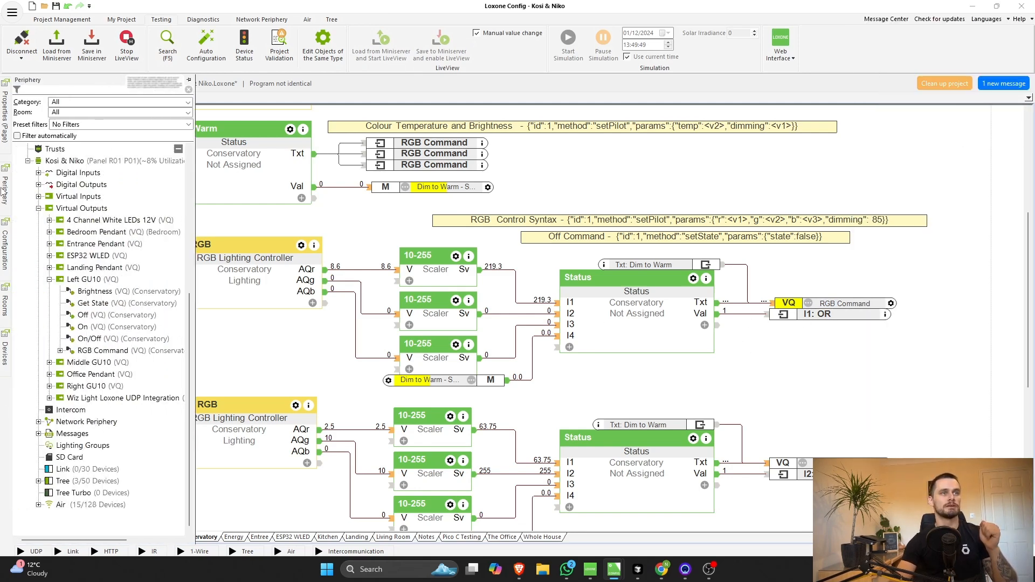
pyautogui.click(81, 281)
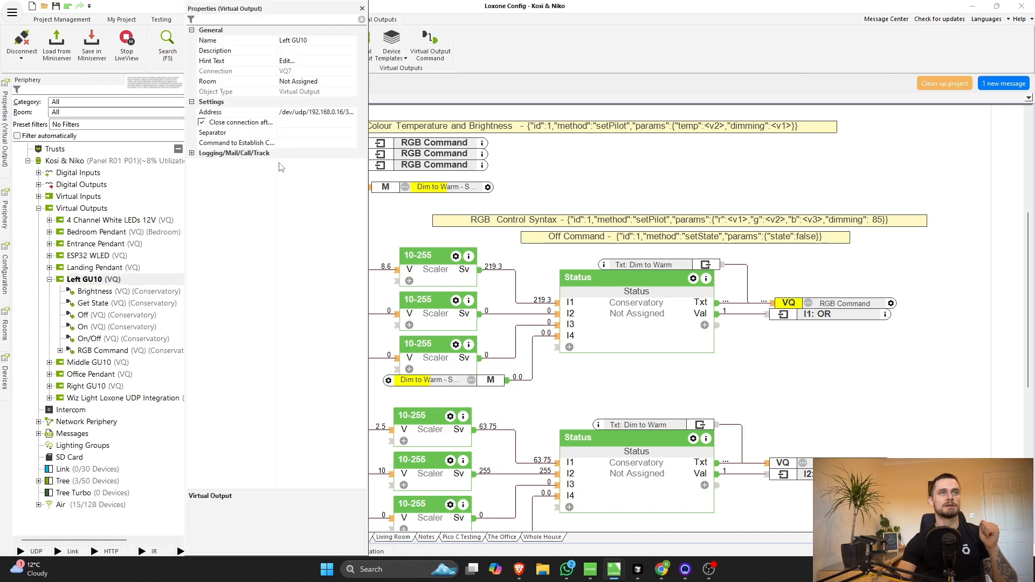
pyautogui.click(318, 114)
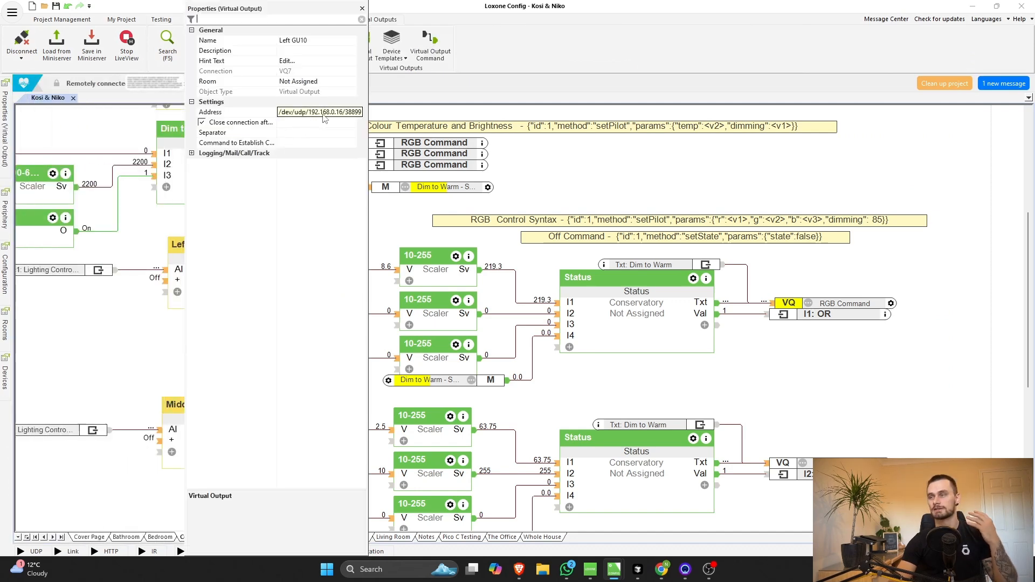
pyautogui.moveTo(350, 117); pyautogui.dragTo(363, 114)
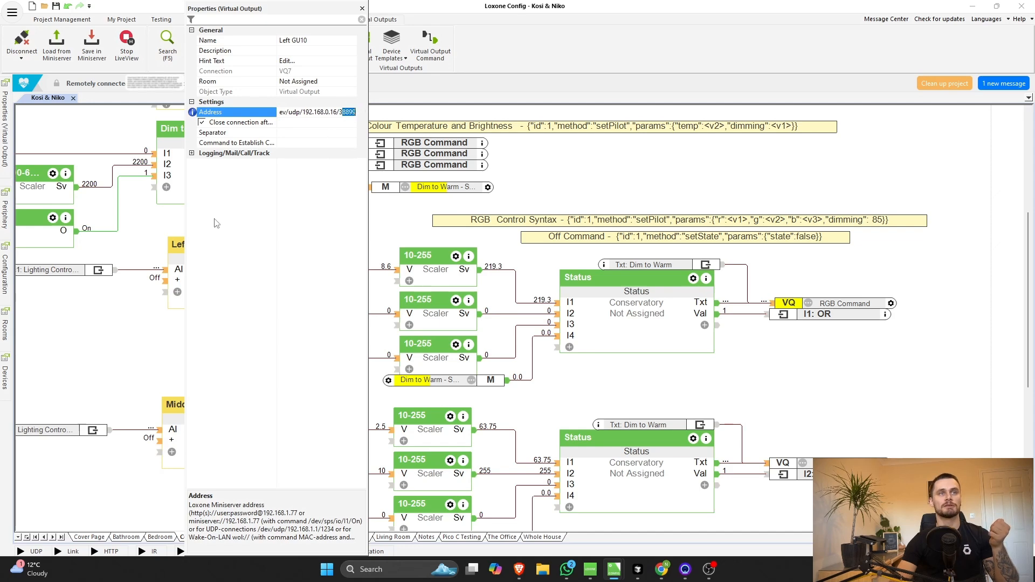
pyautogui.click(136, 328)
# - Recheck Command for ON on the Left GU10 RGB Command, and briefly view the Left RGB Status block's editor
pyautogui.click(894, 304)
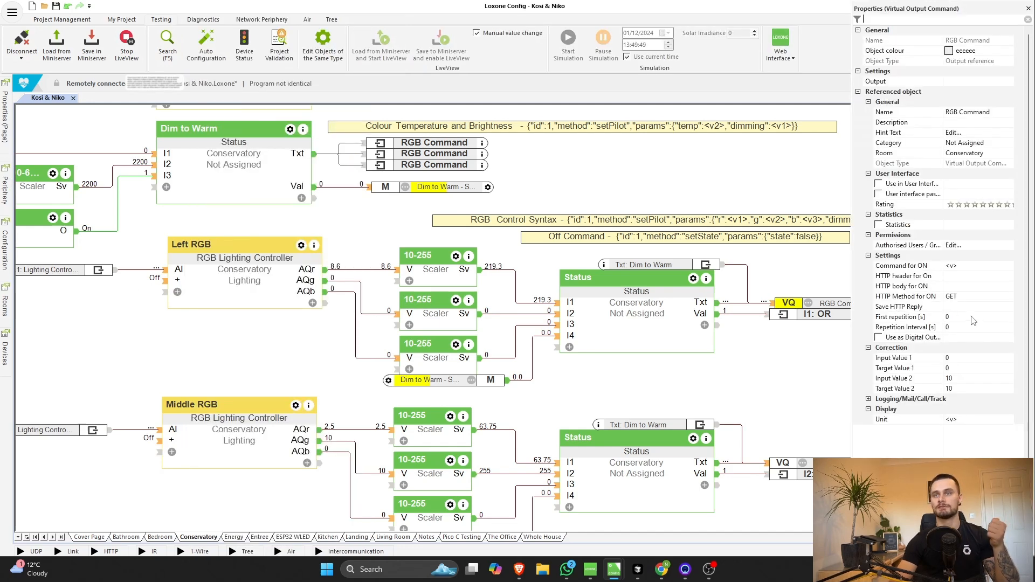
pyautogui.click(966, 267)
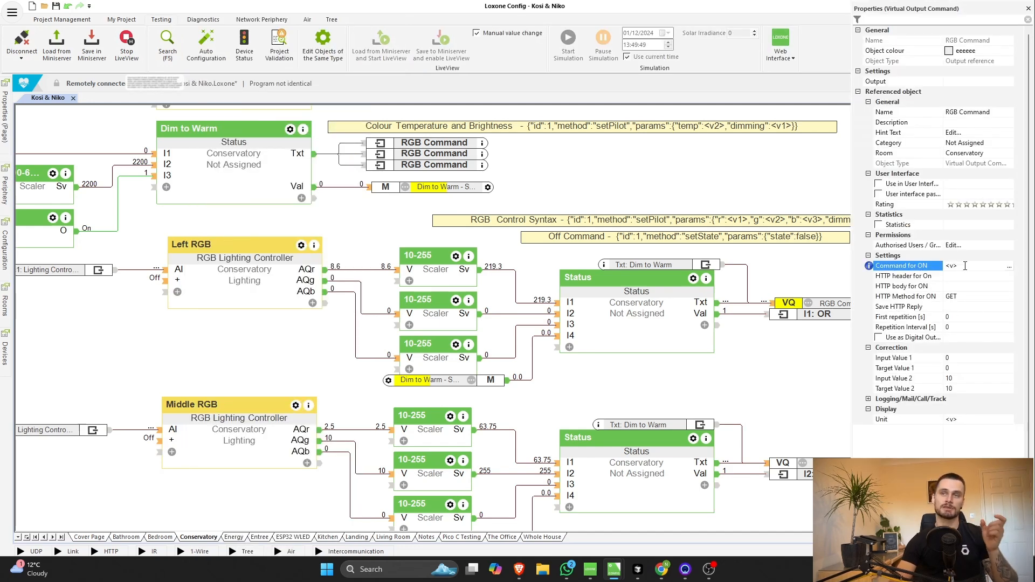
pyautogui.doubleClick(647, 302)
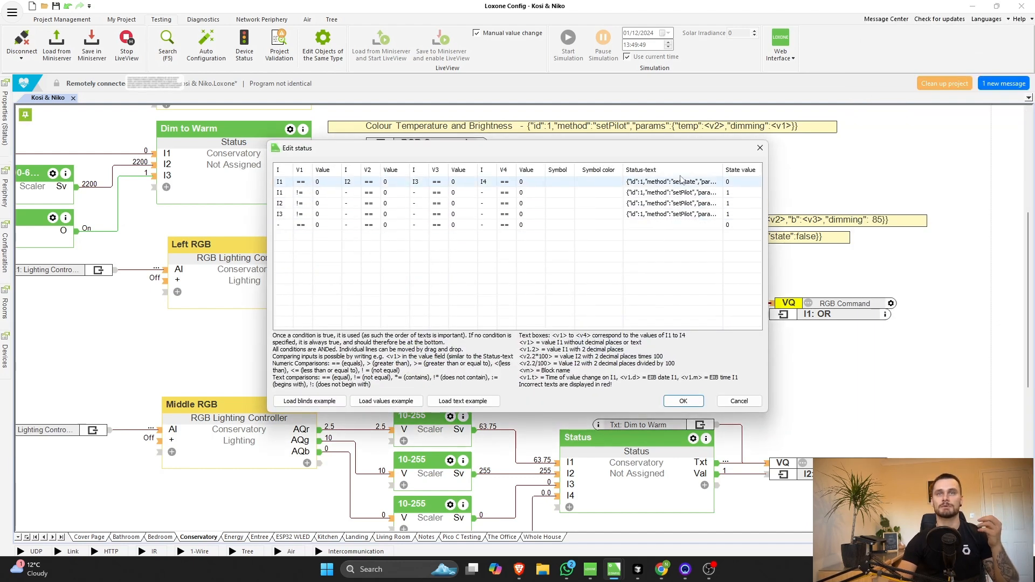
pyautogui.click(740, 402)
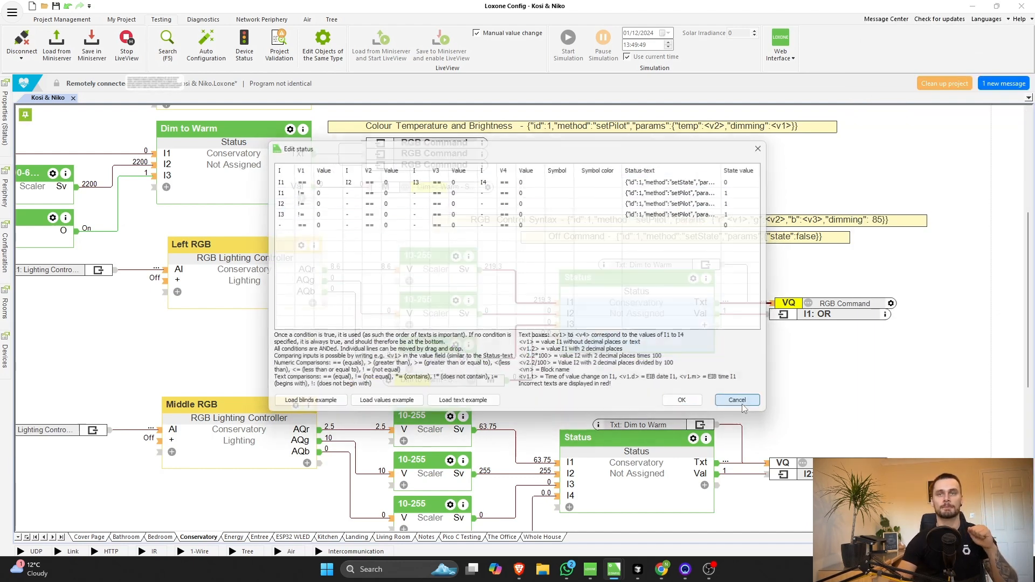
# - Inspect the four zero-value conditions, the setState status text and the state value in the Left RGB Status block's first row
pyautogui.doubleClick(639, 320)
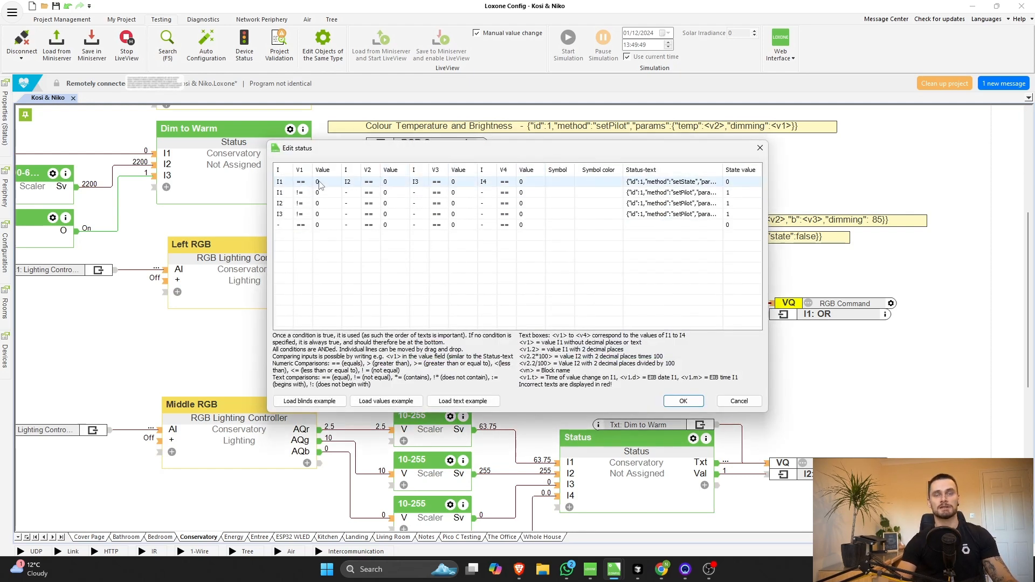
pyautogui.click(320, 185)
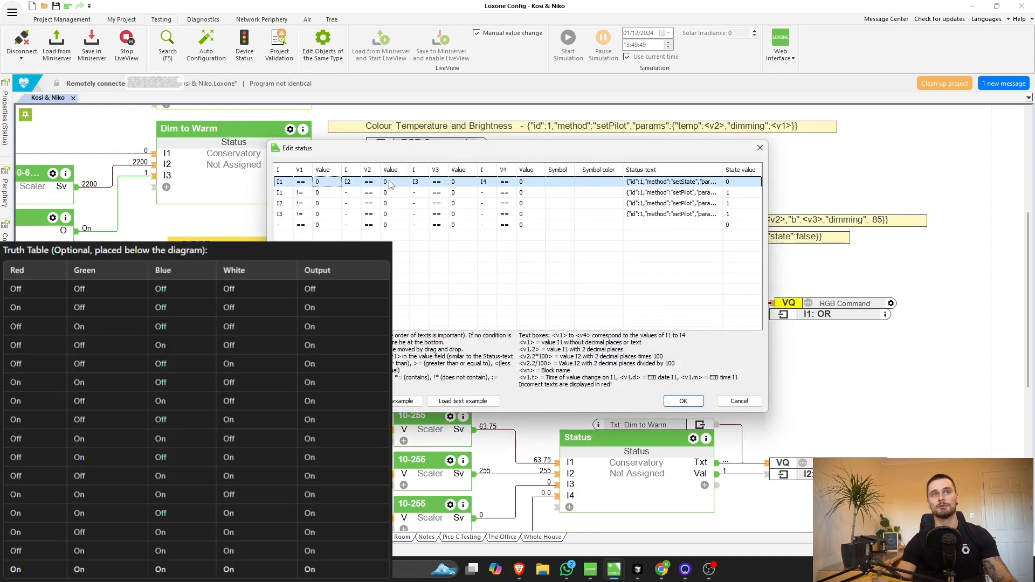
pyautogui.click(526, 183)
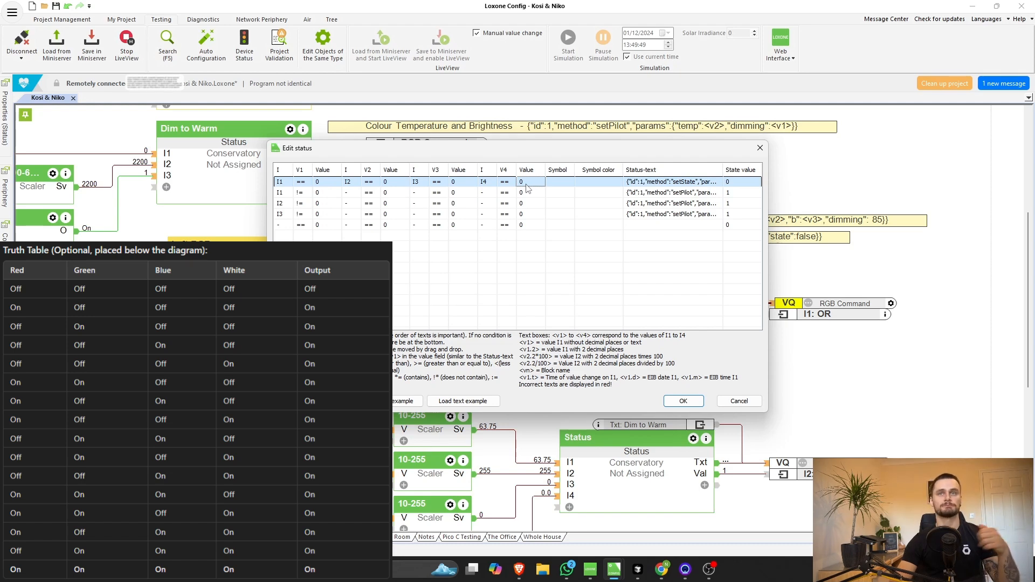
pyautogui.click(730, 184)
pyautogui.click(705, 184)
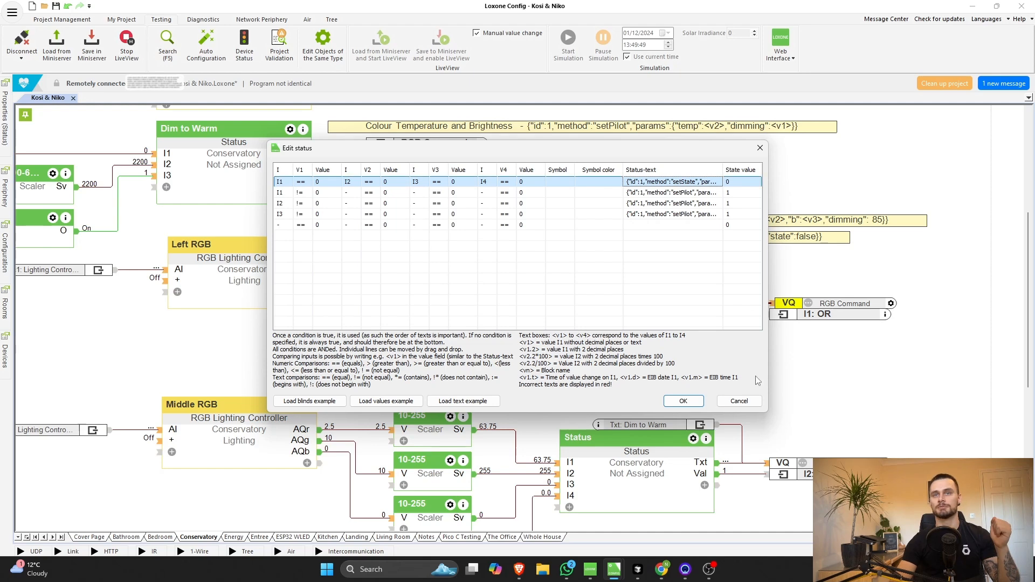
pyautogui.click(739, 401)
# - Edit the Off Command note so the setState command sits below its heading after a blank line, and highlight the "state":false part
pyautogui.click(765, 239)
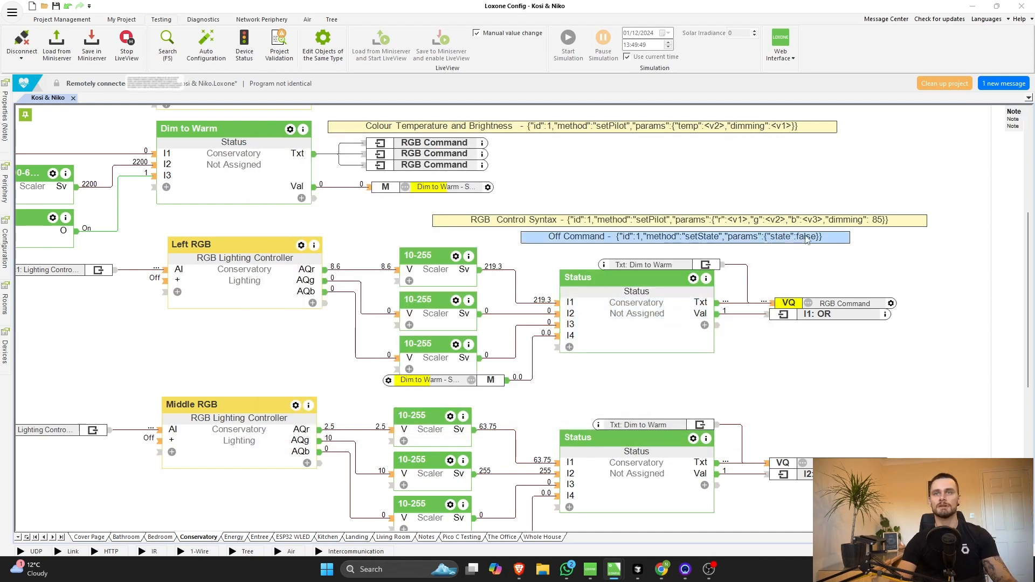
pyautogui.doubleClick(757, 237)
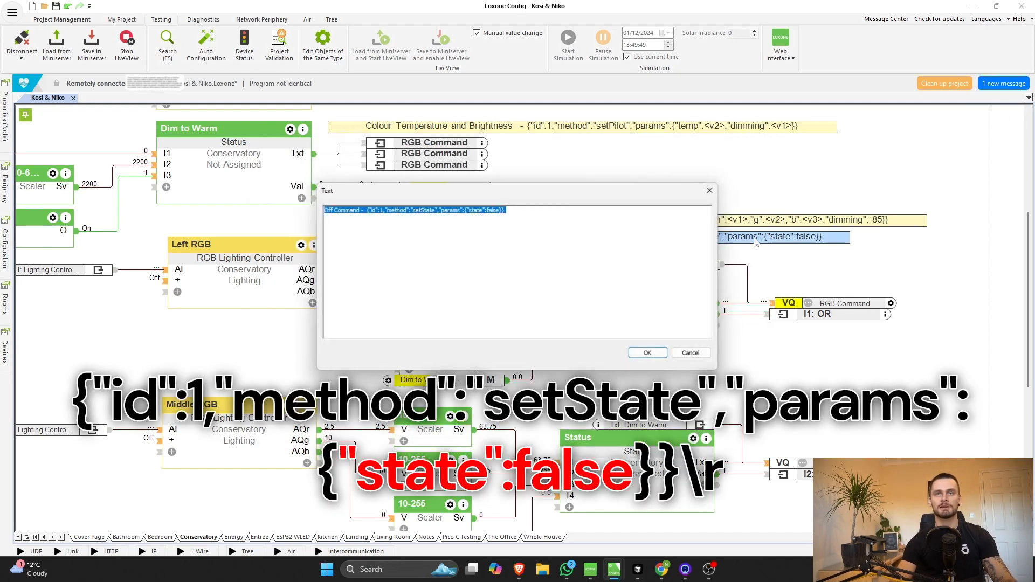
pyautogui.click(365, 210)
pyautogui.press('Return')
pyautogui.press('Return')
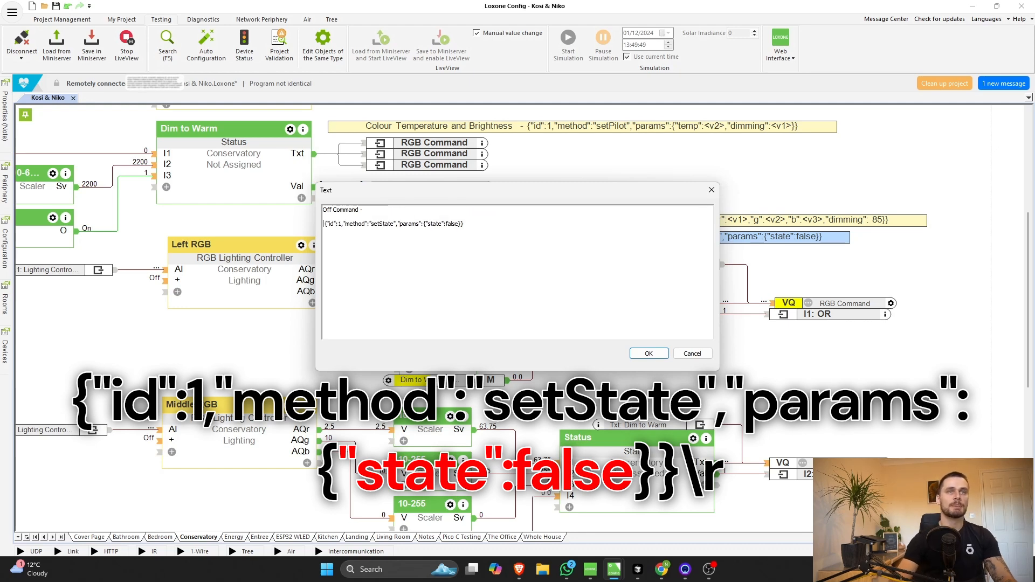
pyautogui.moveTo(425, 224); pyautogui.dragTo(485, 228)
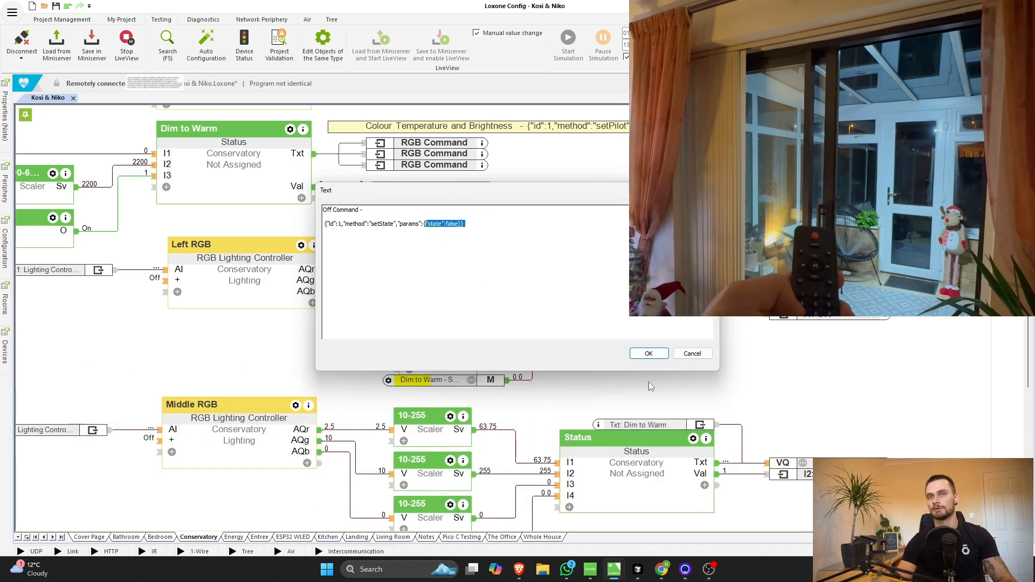
pyautogui.click(650, 354)
# - Move the Off Command note into the free space above the RGB Control Syntax note, and deselect it
pyautogui.scroll(2, 655, 353)
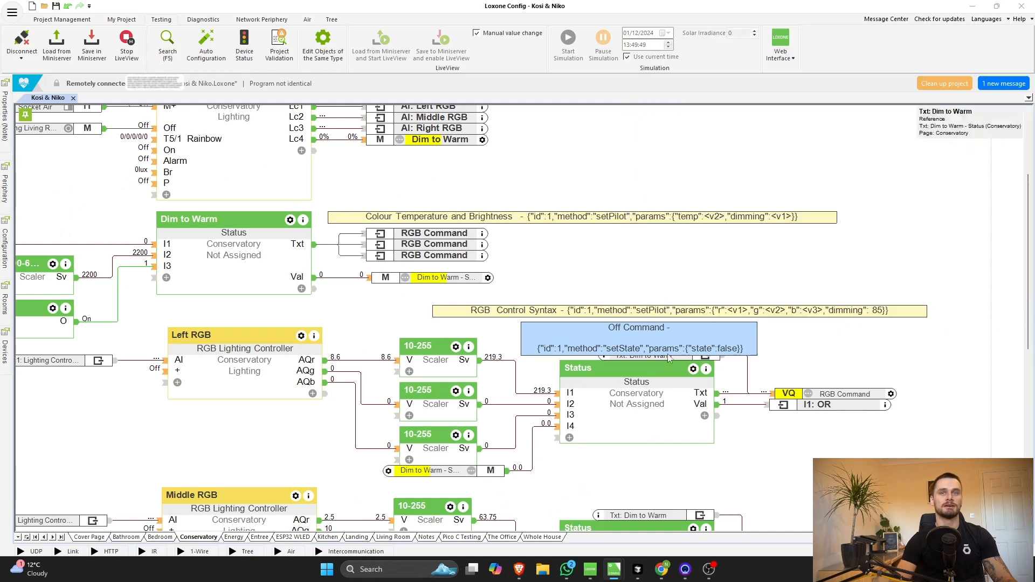
pyautogui.moveTo(661, 329); pyautogui.dragTo(700, 268)
pyautogui.click(560, 303)
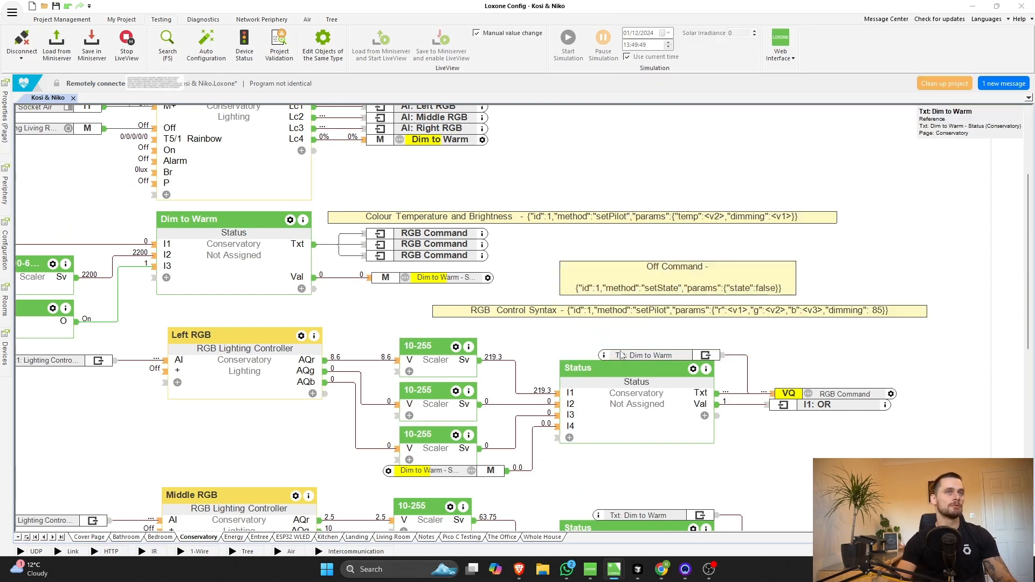
# - Review the Middle RGB and Right RGB scaler, Status and RGB Command chains, and return to the Lighting Controller block
pyautogui.scroll(-3, 438, 272)
pyautogui.scroll(-1, 437, 272)
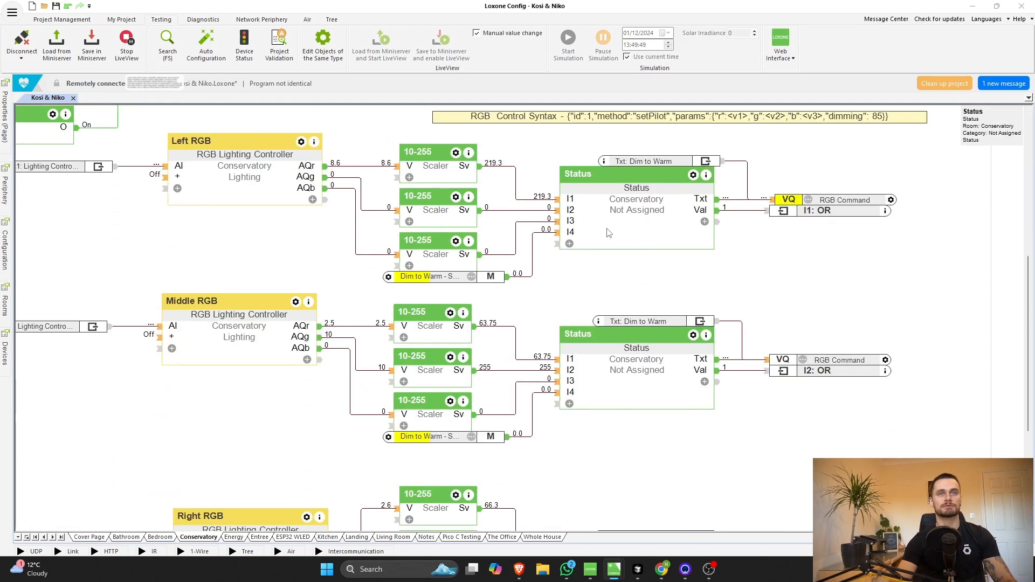
pyautogui.scroll(-3, 672, 385)
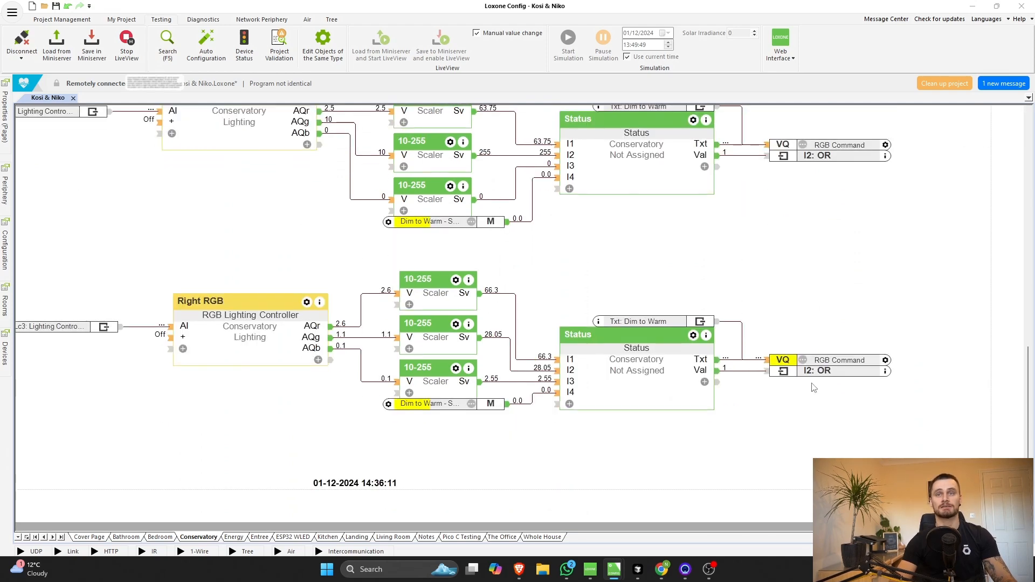
pyautogui.scroll(1, 809, 386)
pyautogui.scroll(3, 808, 385)
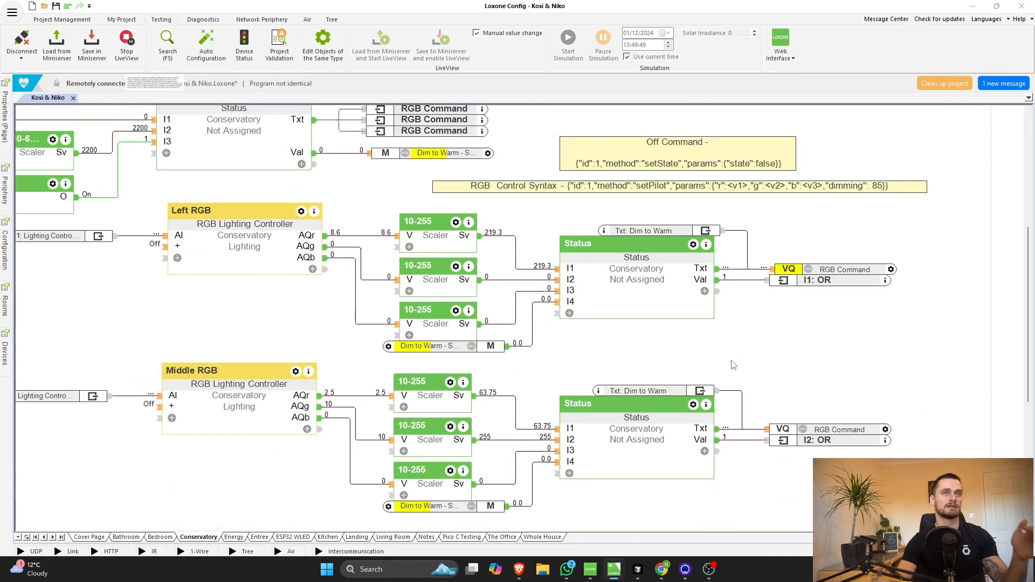
pyautogui.scroll(3, 612, 345)
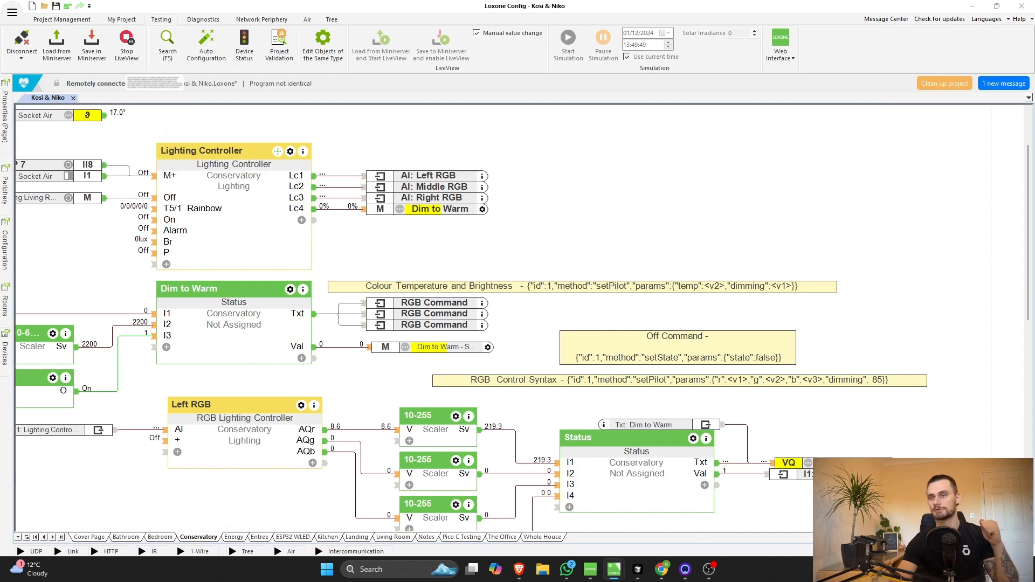
# - Select the Dim to Warm memory flag connected to the Lighting Controller's Lc4 output
pyautogui.hscroll(-7, 48, 386)
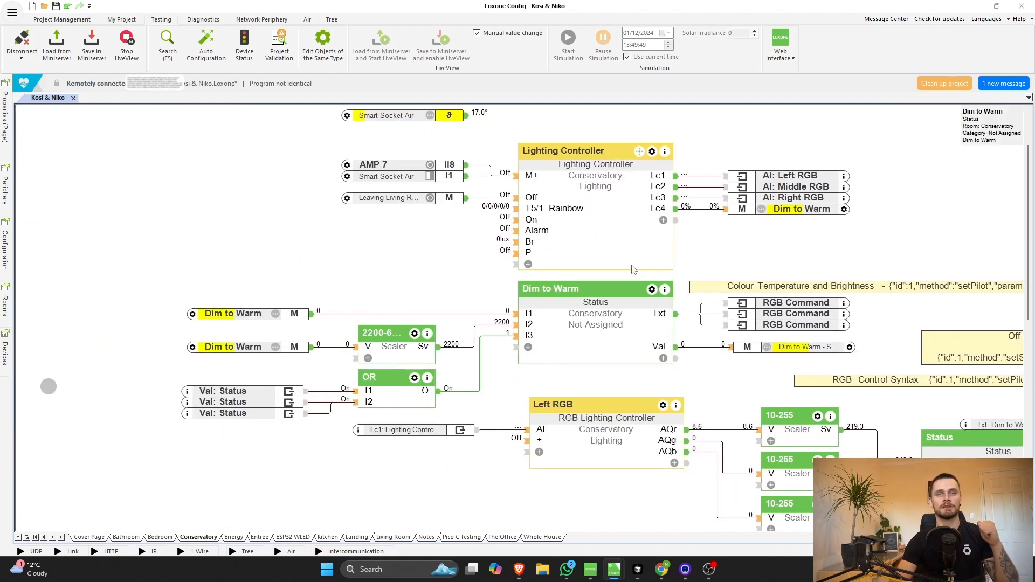
pyautogui.click(813, 212)
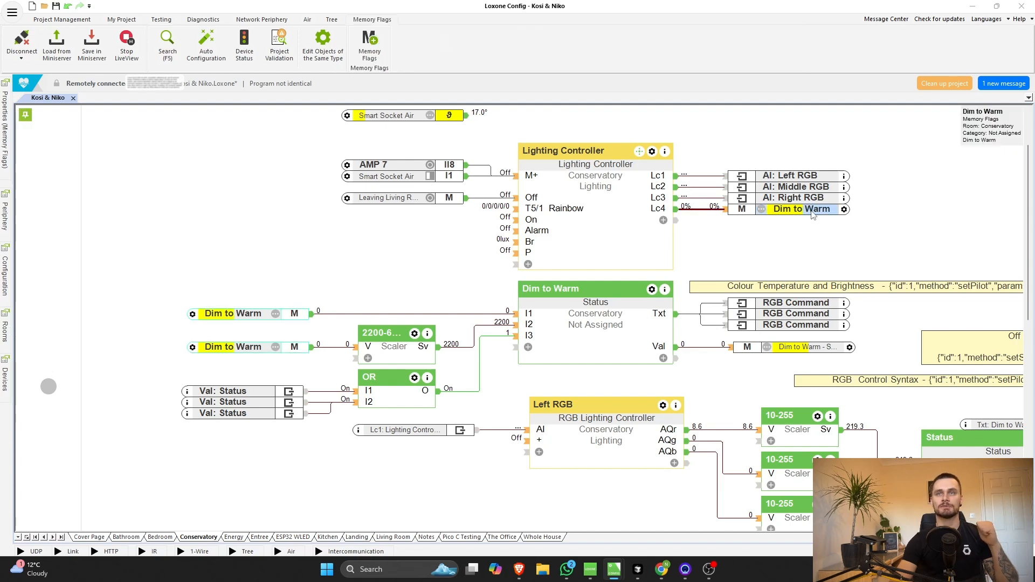
# - Switch to the WiZ UDP Code Generator in the browser and generate a custom warm/cool white command with a temperature of 6200 K
pyautogui.hotkey('alt', 'Tab')
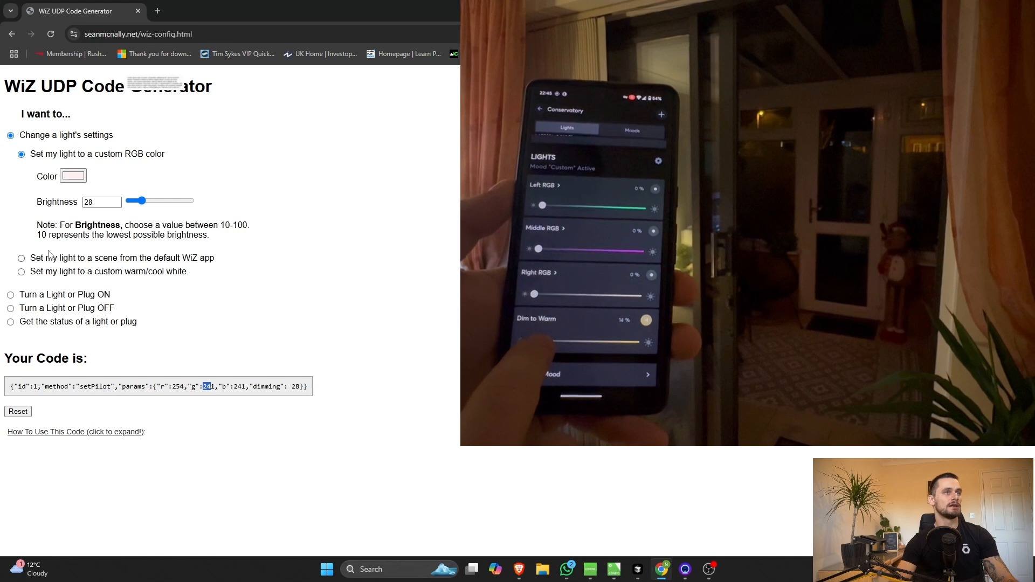
pyautogui.click(77, 273)
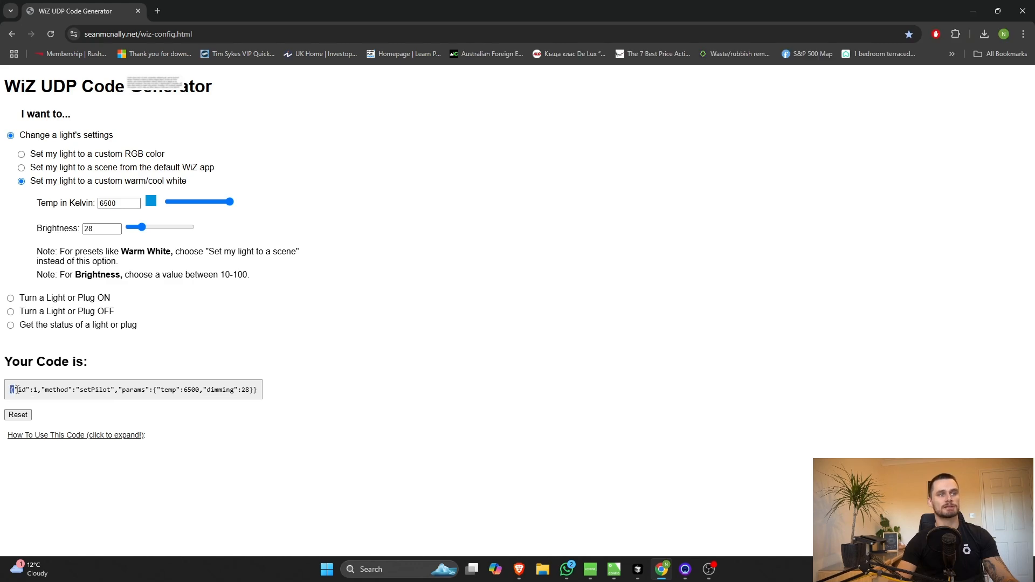
pyautogui.moveTo(16, 389); pyautogui.dragTo(245, 408)
pyautogui.click(443, 338)
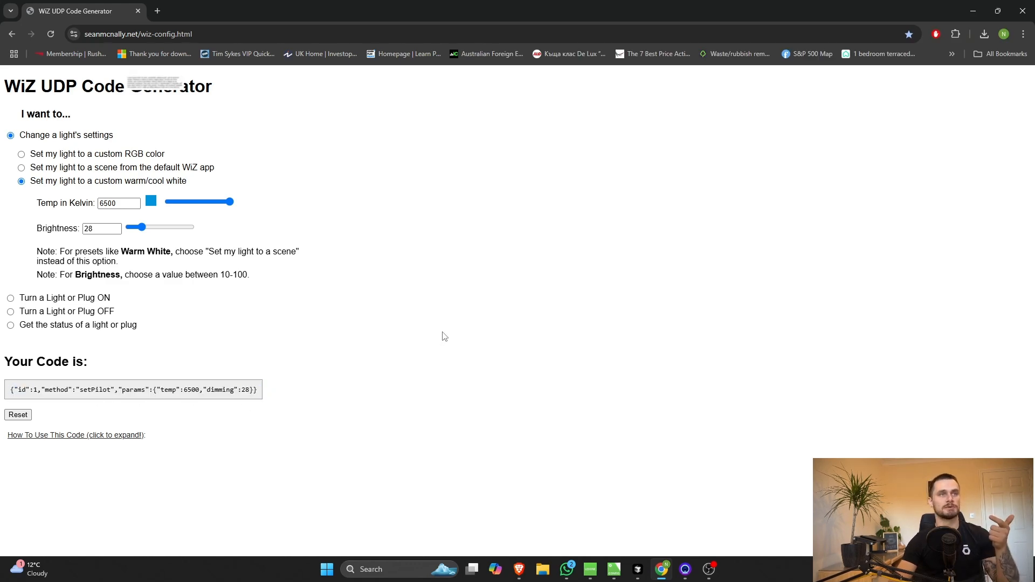
pyautogui.moveTo(212, 204); pyautogui.dragTo(326, 200)
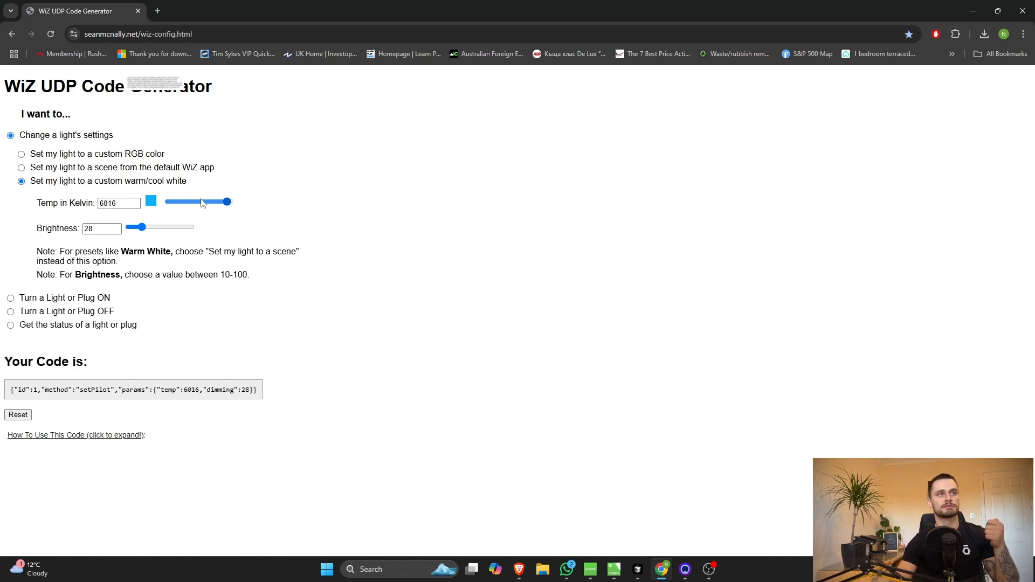
pyautogui.moveTo(202, 203); pyautogui.dragTo(254, 197)
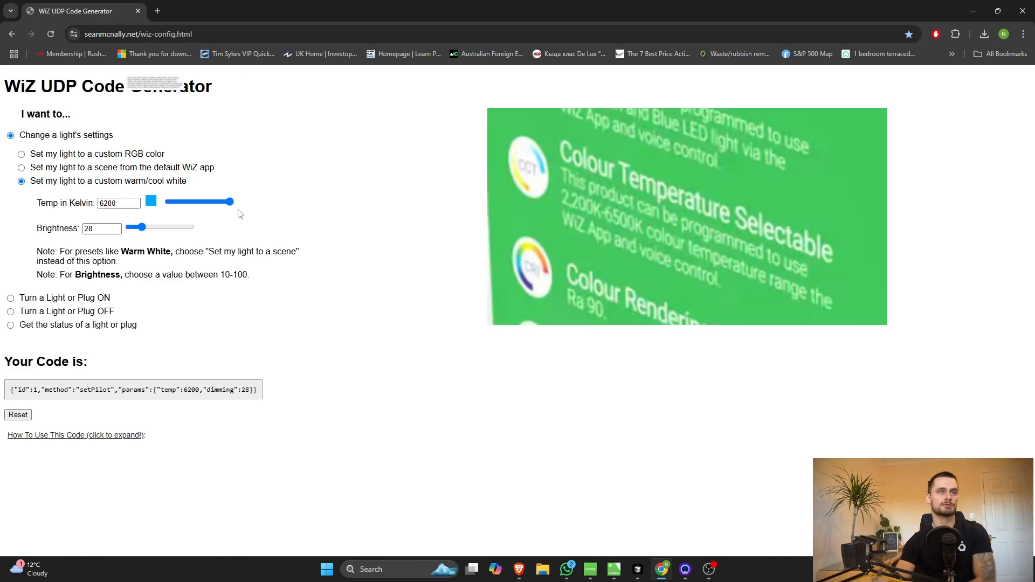
# - Return to Loxone Config and check the Bright mood's Dim to Warm value in the Conservatory Lighting Controller
pyautogui.click(972, 8)
pyautogui.scroll(-1, 653, 245)
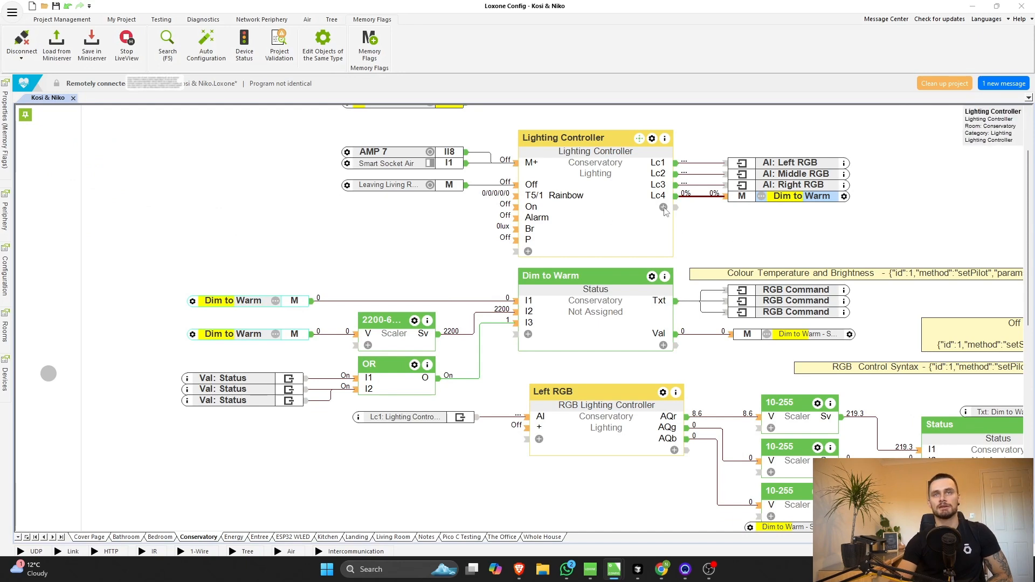
pyautogui.doubleClick(635, 221)
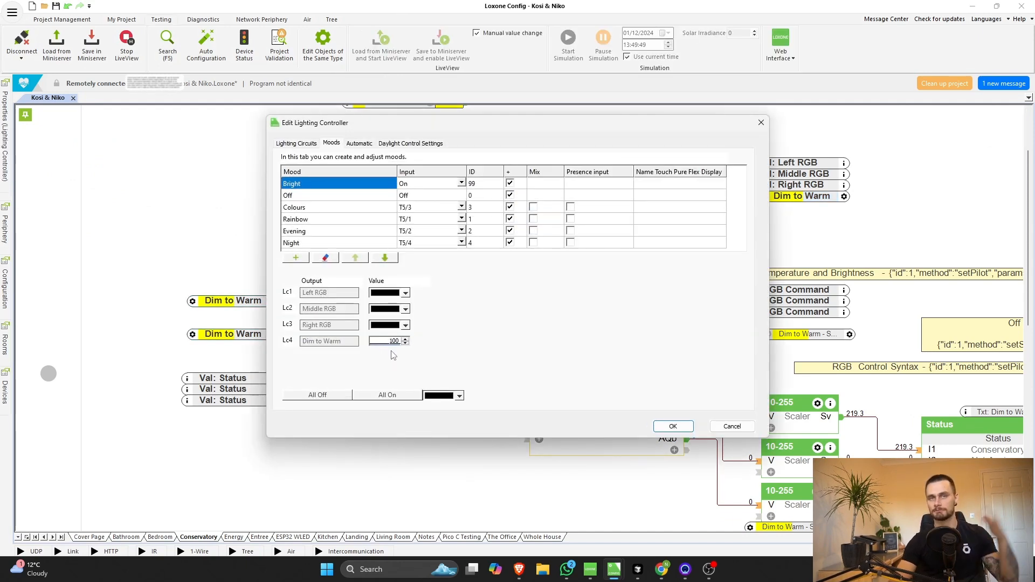
pyautogui.click(668, 426)
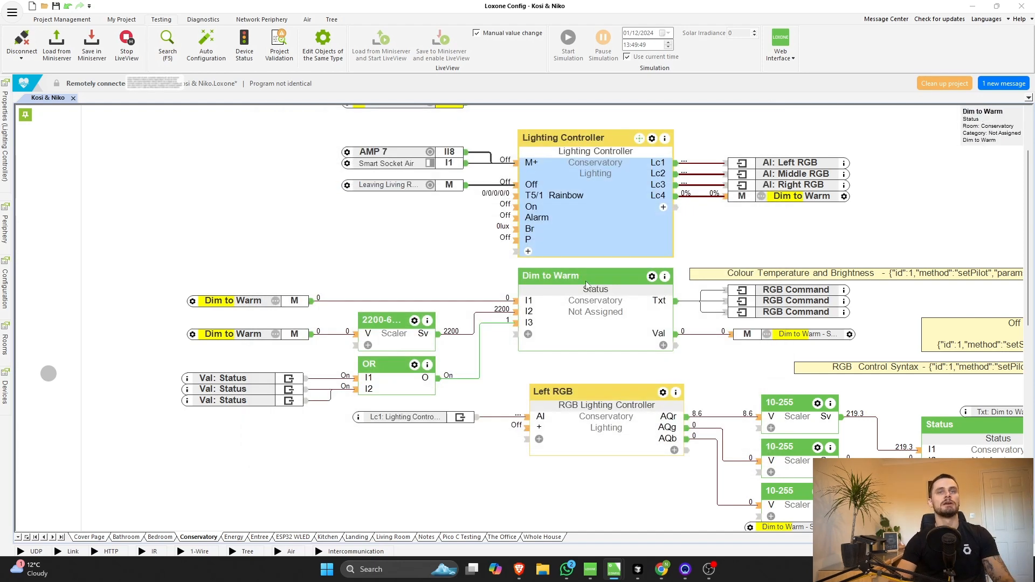
# - Trace the two Dim to Warm memory flags into the Dim to Warm Status block, directly and through the 2200-6500 scaler
pyautogui.click(251, 302)
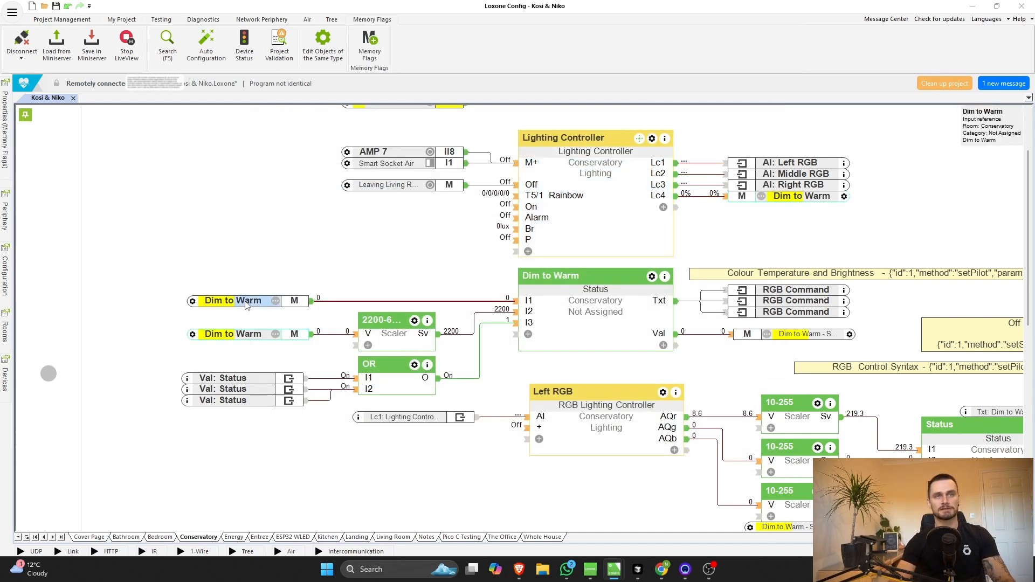
pyautogui.click(581, 319)
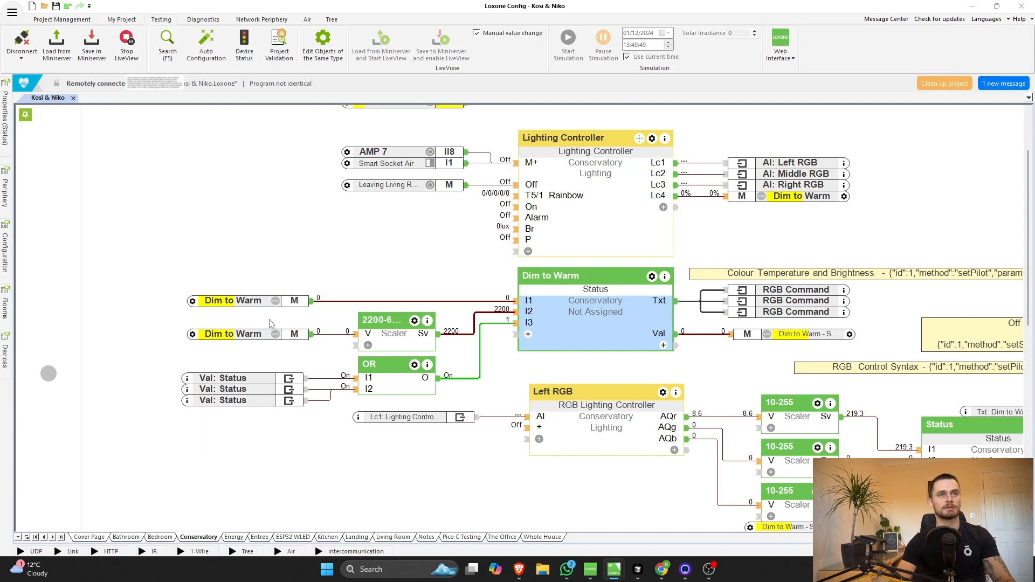
pyautogui.click(239, 337)
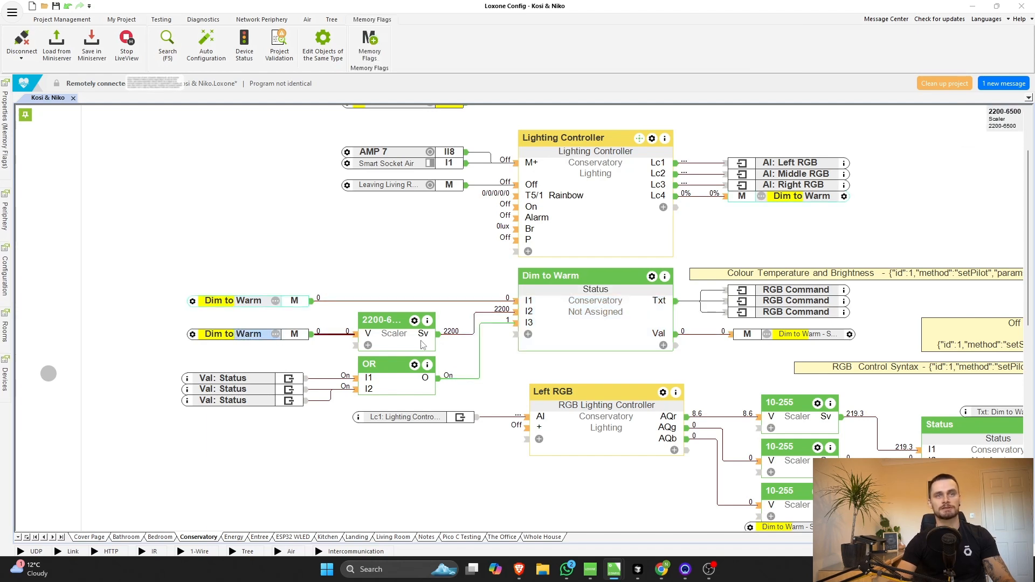
pyautogui.click(403, 345)
pyautogui.scroll(-4, 473, 367)
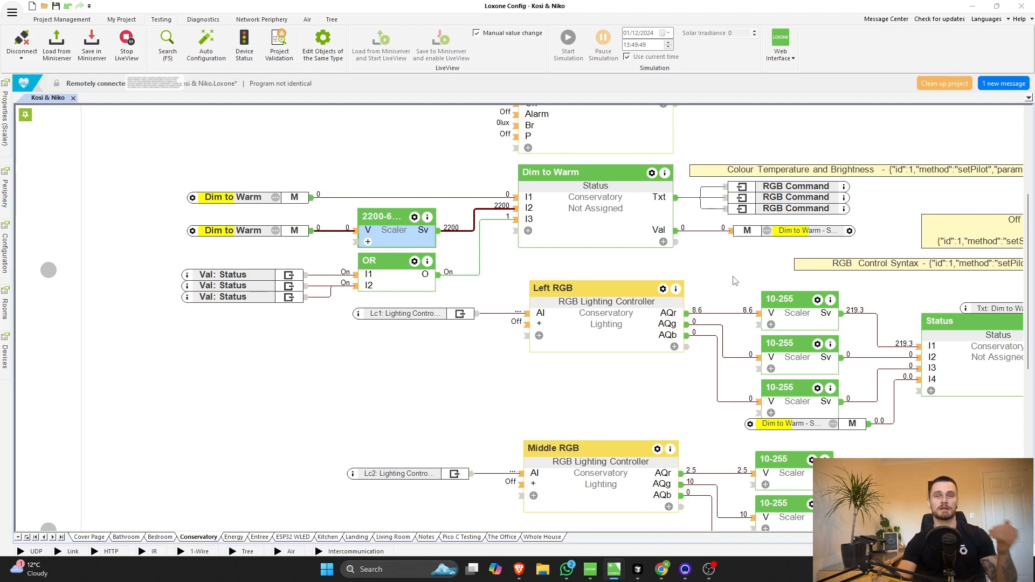
# - Inspect the conditions and the setPilot and setState status texts of the Dim to Warm Status block, and leave them unsaved
pyautogui.scroll(1, 734, 281)
pyautogui.click(586, 266)
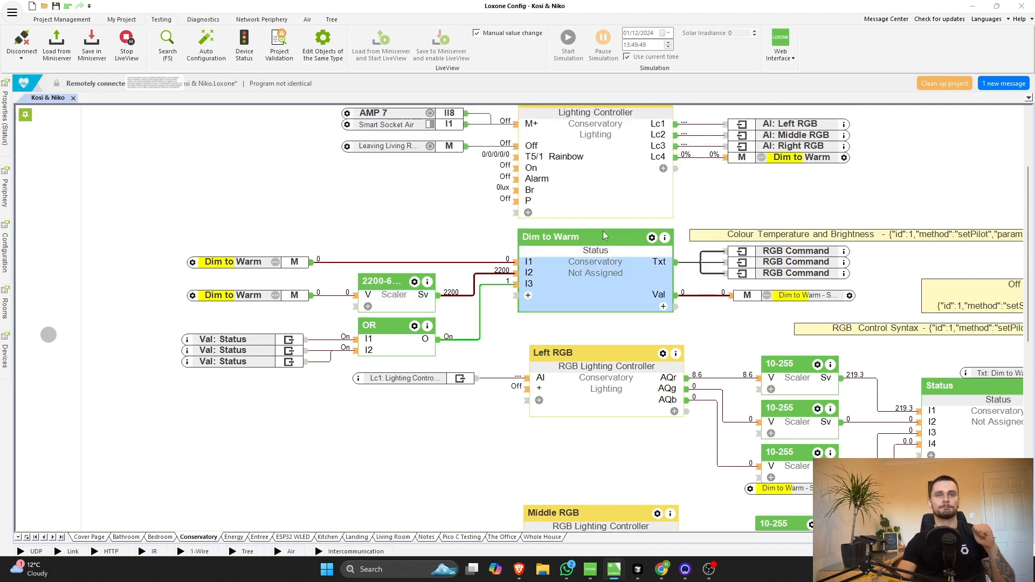
pyautogui.doubleClick(617, 274)
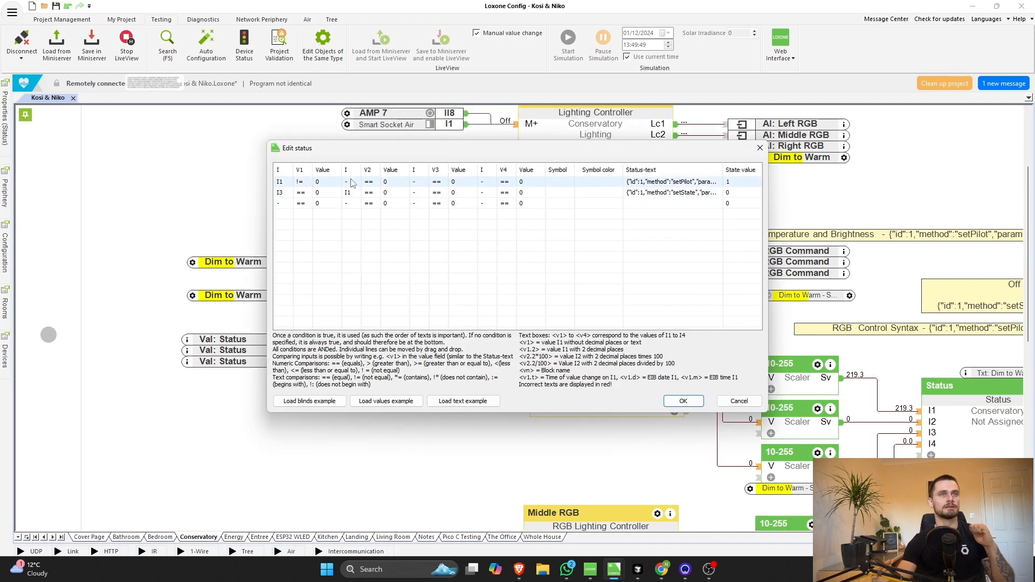
pyautogui.click(647, 183)
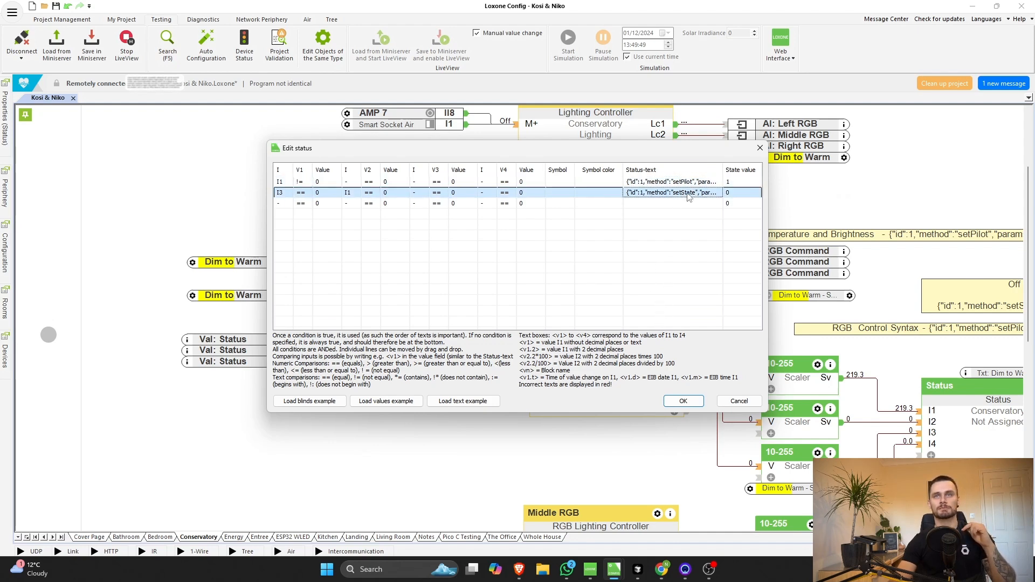
pyautogui.click(737, 401)
# - Put the Colour Temperature and Brightness note's setPilot command below a blank line, enlarge it, highlight <v2> and <v1>, and discard the edit
pyautogui.click(829, 237)
pyautogui.doubleClick(829, 241)
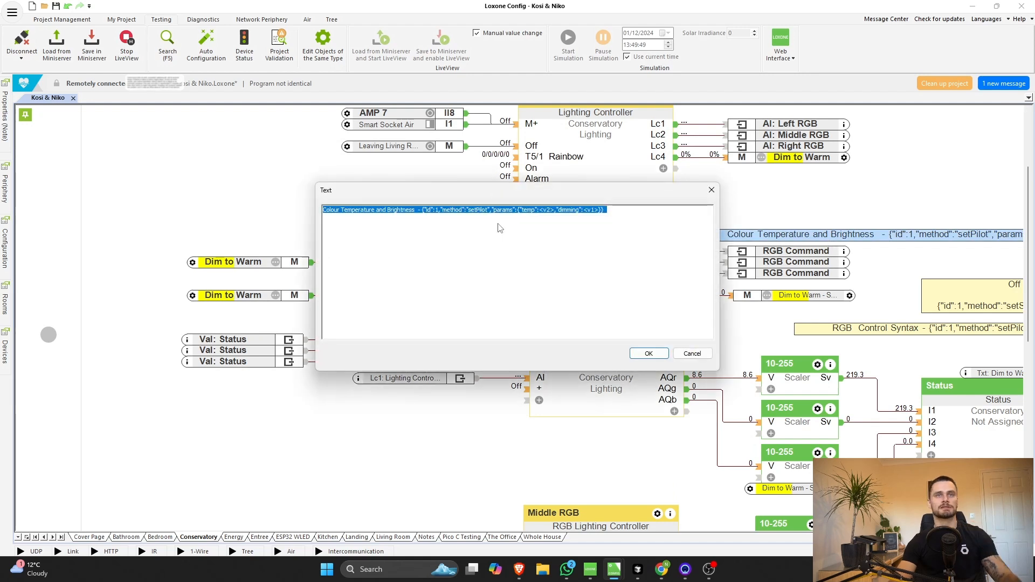
pyautogui.click(420, 210)
pyautogui.press('Return')
pyautogui.press('Return')
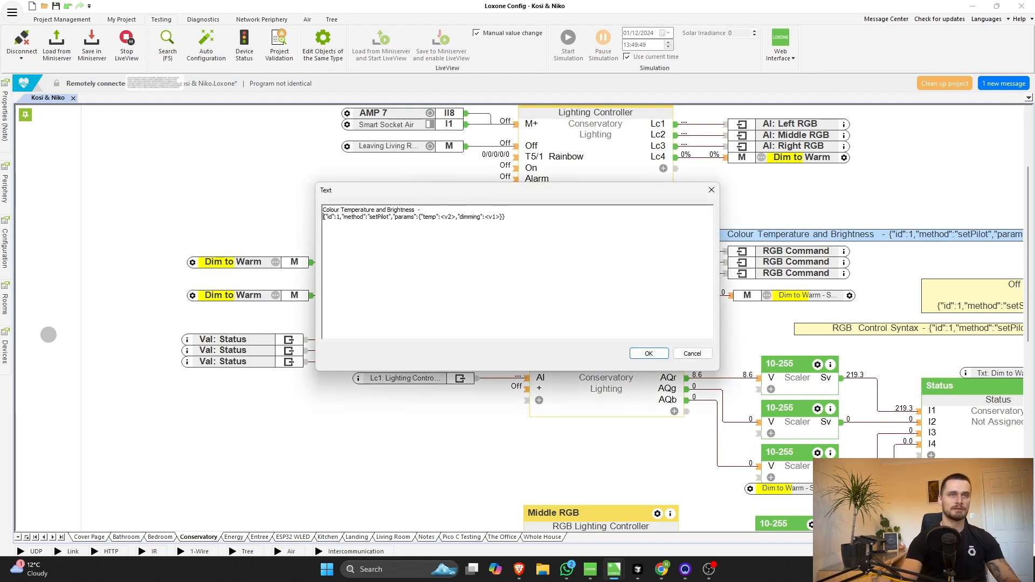
pyautogui.keyDown('ctrl'); pyautogui.scroll(3, 433, 223); pyautogui.keyUp('ctrl')
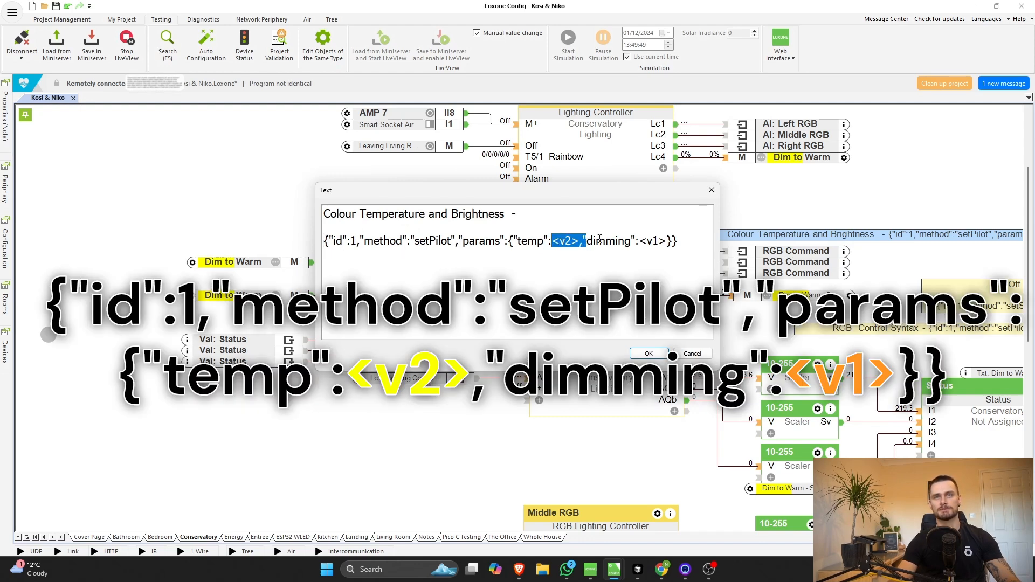
pyautogui.moveTo(640, 242); pyautogui.dragTo(668, 242)
pyautogui.click(692, 353)
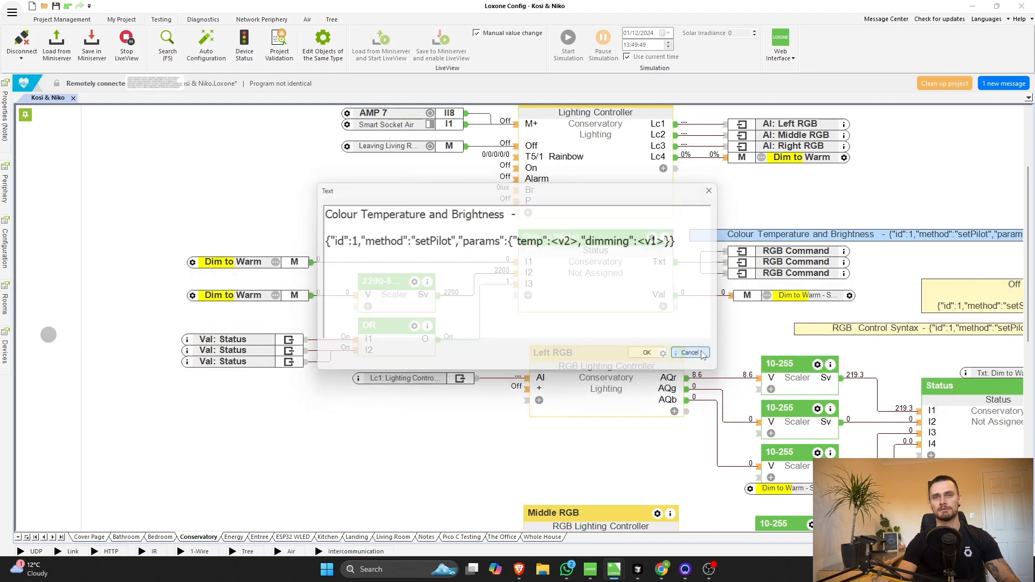
# - Examine the input values and scaled values in the 2200-6500 scaler's properties, and close the properties
pyautogui.click(394, 302)
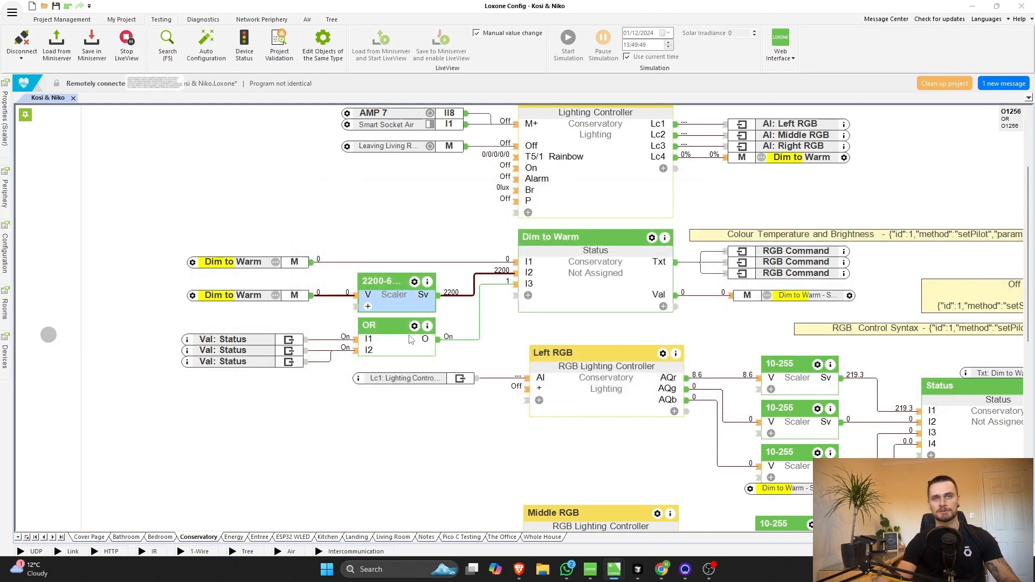
pyautogui.click(414, 282)
pyautogui.click(550, 91)
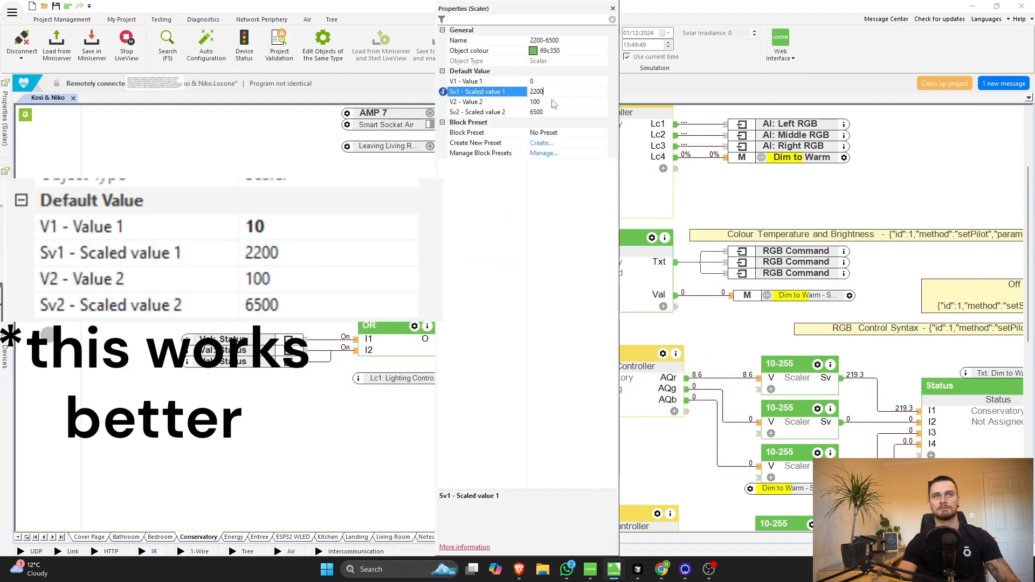
pyautogui.click(552, 100)
pyautogui.click(551, 82)
pyautogui.click(553, 105)
pyautogui.click(552, 91)
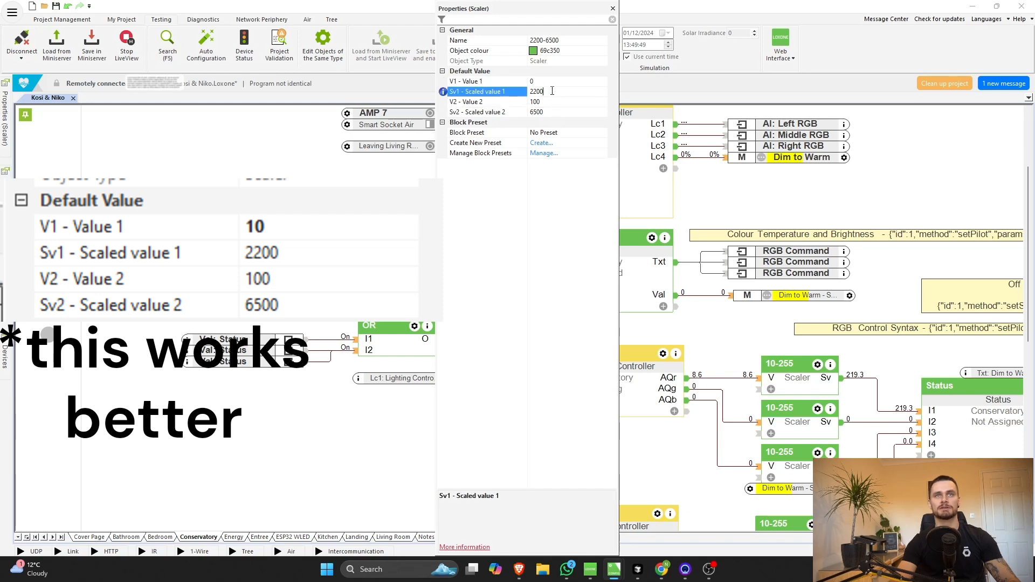
pyautogui.click(555, 112)
pyautogui.click(552, 91)
pyautogui.click(551, 113)
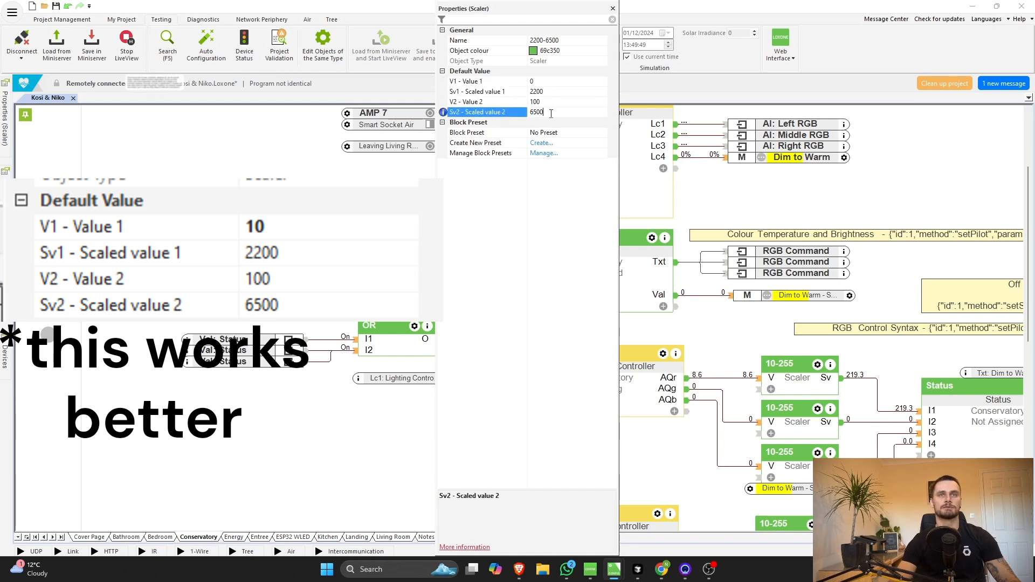
pyautogui.click(612, 8)
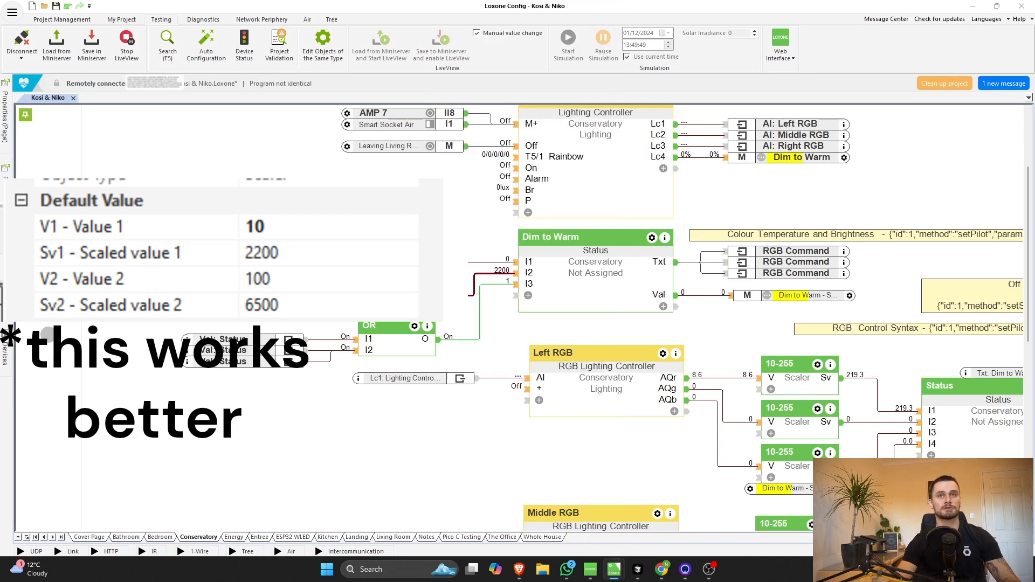
# - Trace the three RGB Command references on the Dim to Warm text output to the Status blocks' RGB Command virtual outputs
pyautogui.click(612, 293)
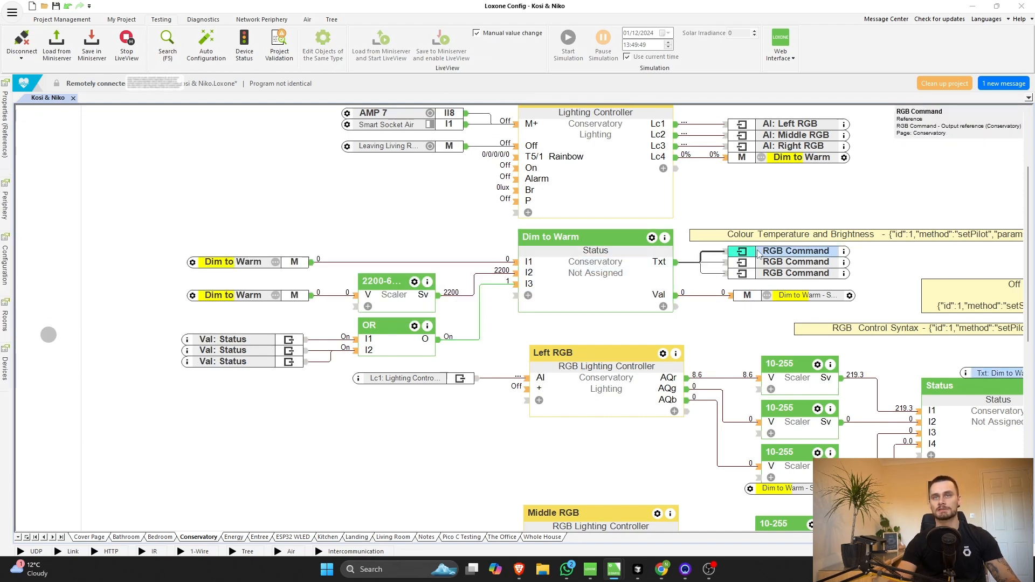
pyautogui.click(795, 263)
pyautogui.hscroll(6, 518, 318)
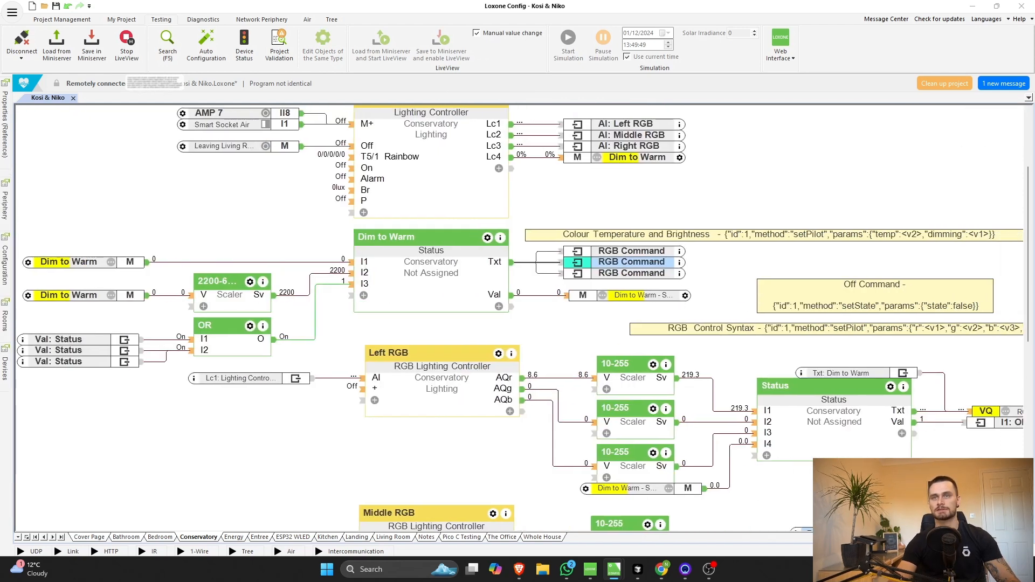
pyautogui.click(893, 415)
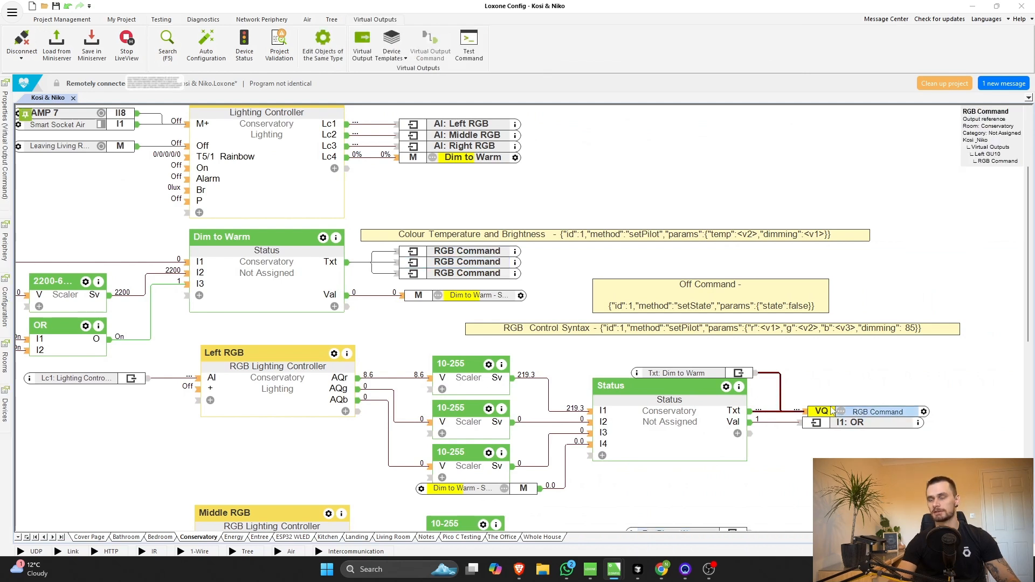
pyautogui.click(484, 268)
pyautogui.click(478, 252)
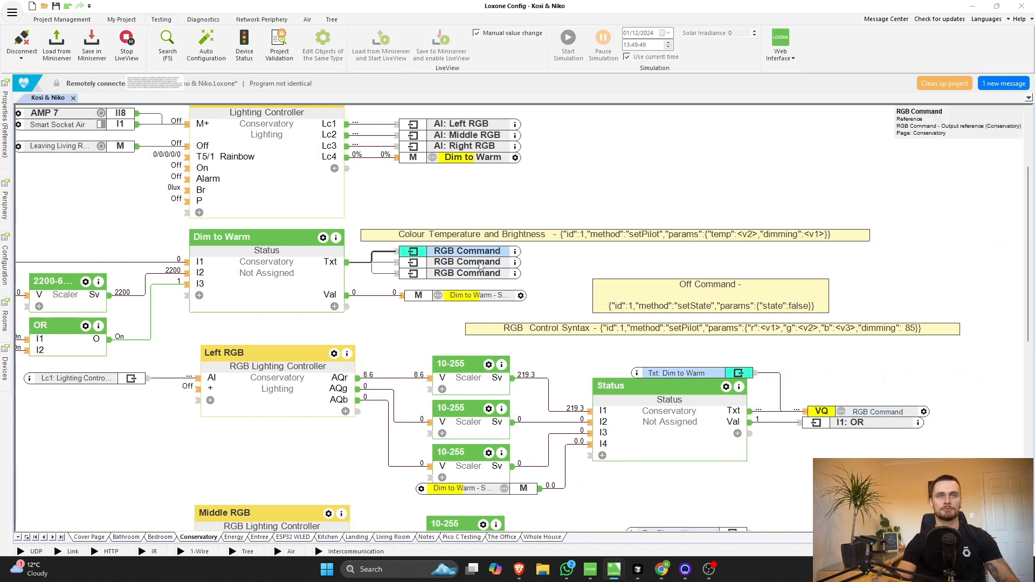
pyautogui.click(479, 263)
pyautogui.click(478, 274)
pyautogui.scroll(-1, 587, 349)
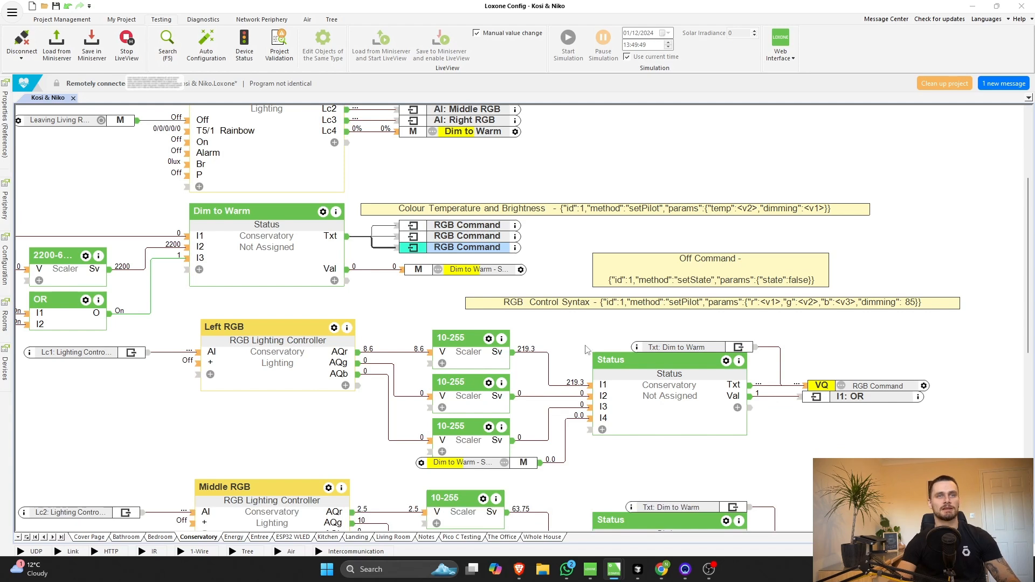
# - Inspect the state values of the setPilot and setState rows in the Dim to Warm Status block
pyautogui.hscroll(-3, 517, 318)
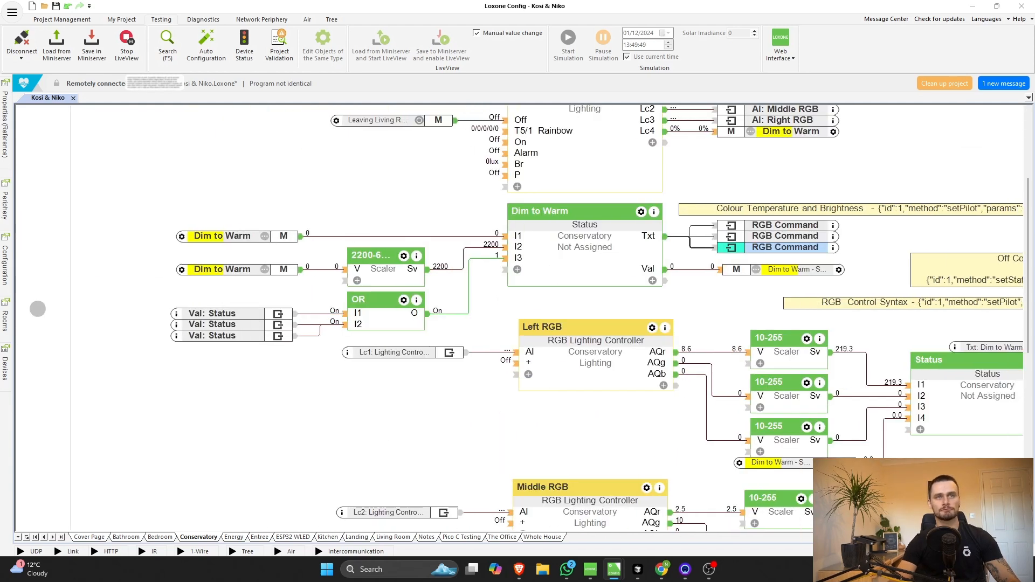
pyautogui.hscroll(1, 509, 318)
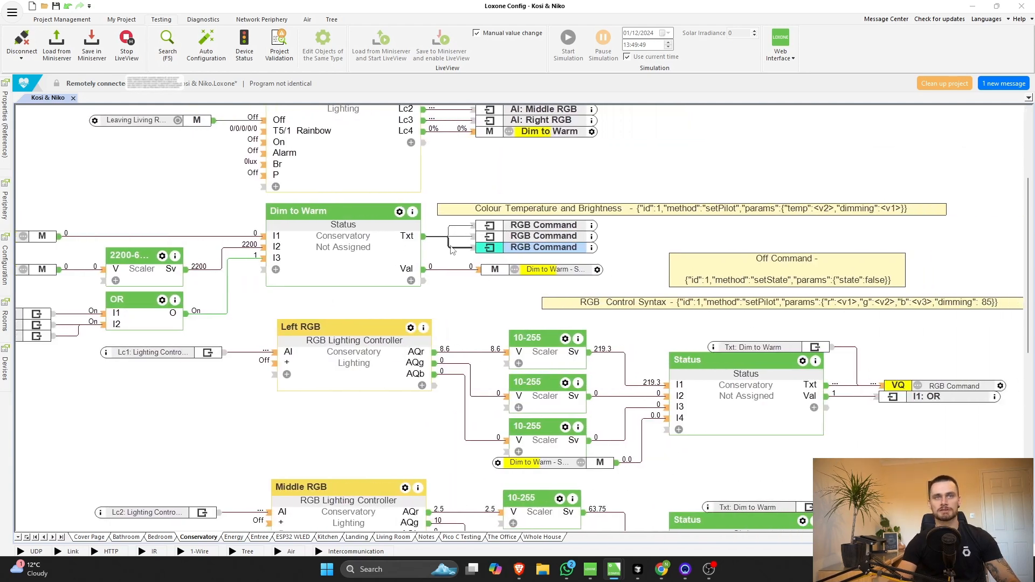
pyautogui.doubleClick(389, 259)
pyautogui.click(740, 183)
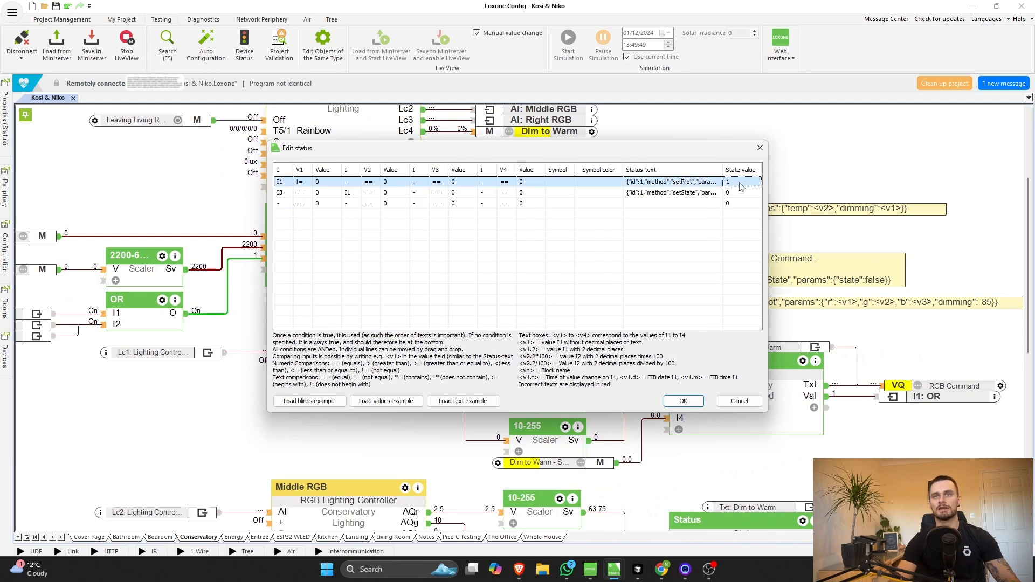
pyautogui.click(739, 193)
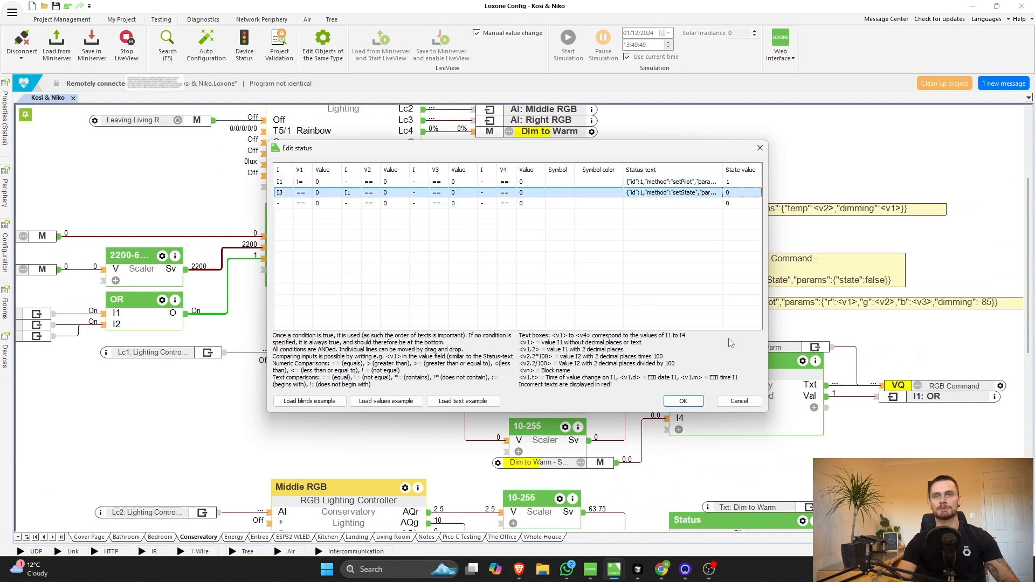
# - Close the Dim to Warm status table and trace its status memory flag into the Status blocks of the RGB controllers
pyautogui.click(692, 402)
pyautogui.scroll(-3, 730, 338)
pyautogui.click(730, 337)
pyautogui.scroll(-4, 730, 338)
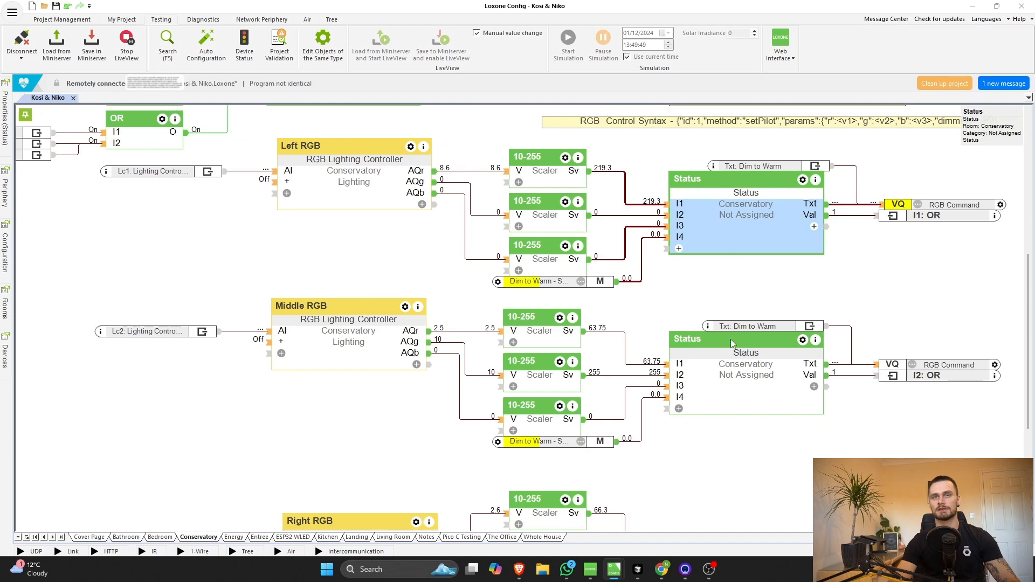
pyautogui.click(741, 400)
pyautogui.scroll(-4, 742, 400)
pyautogui.click(749, 462)
pyautogui.scroll(5, 750, 458)
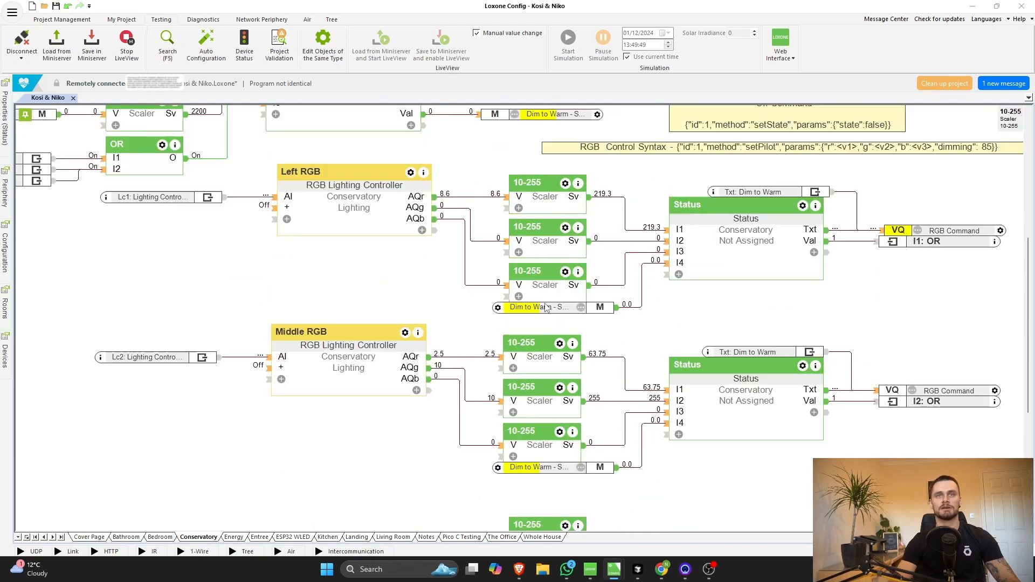
pyautogui.scroll(3, 350, 232)
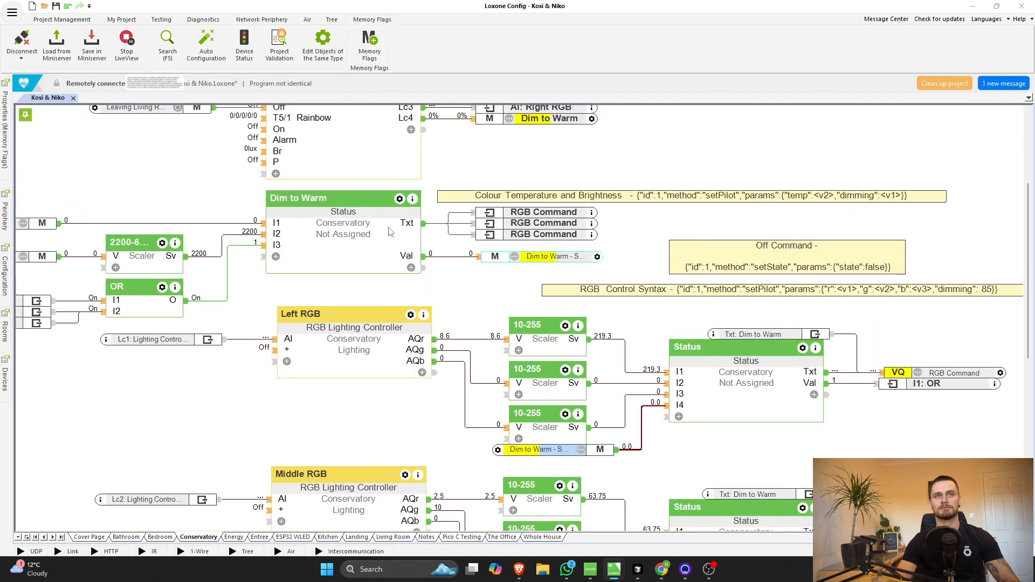
# - Inspect the full setPilot and setState status texts in the Dim to Warm Status block, and close the table
pyautogui.click(351, 233)
pyautogui.doubleClick(350, 233)
pyautogui.click(687, 182)
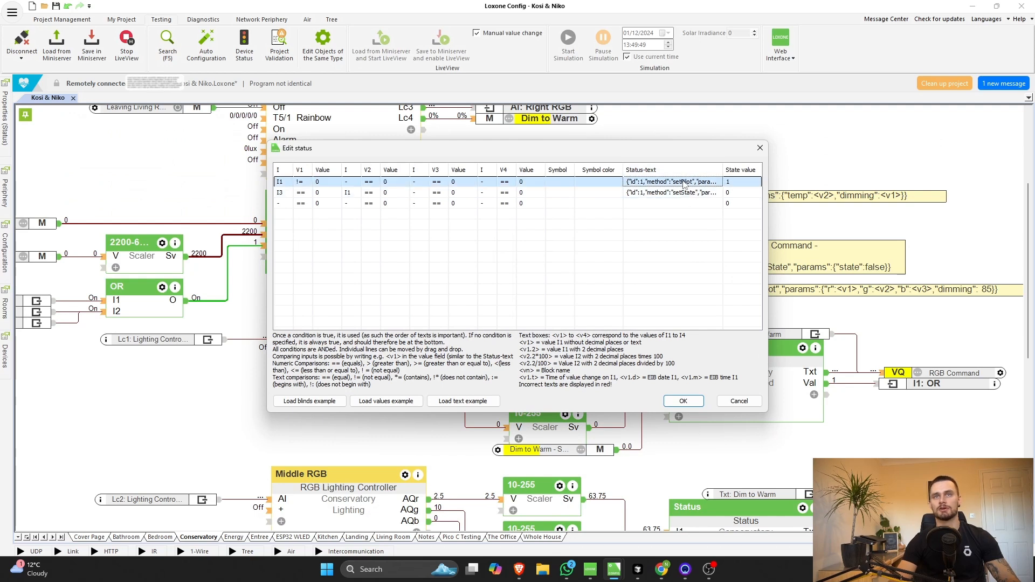
pyautogui.click(688, 181)
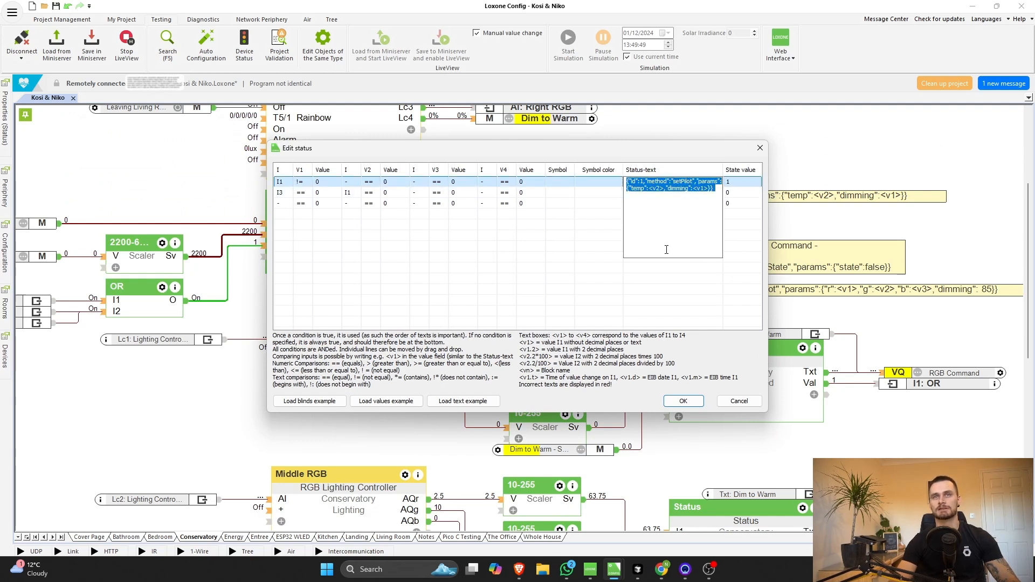
pyautogui.click(654, 193)
pyautogui.click(656, 193)
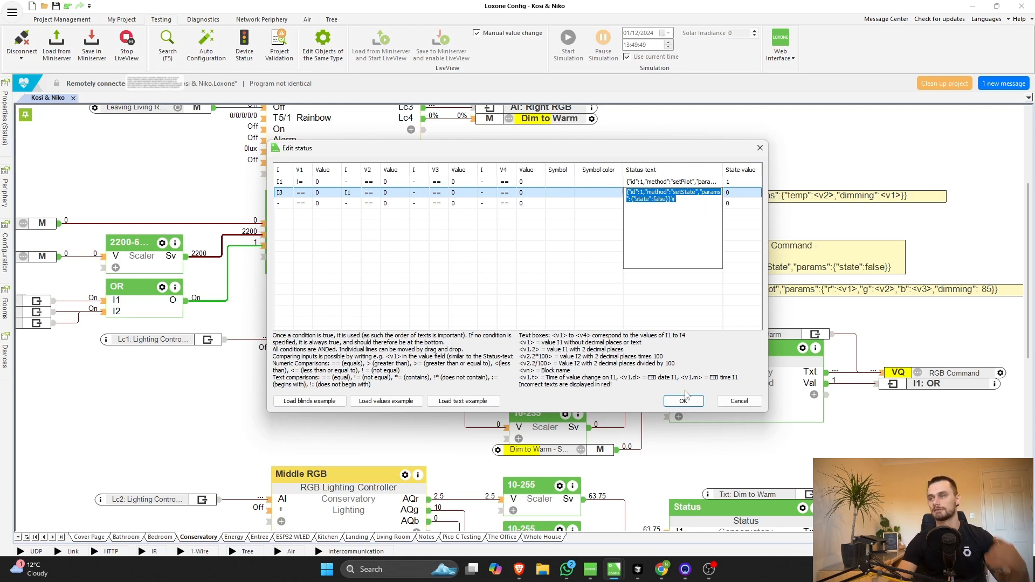
pyautogui.click(696, 406)
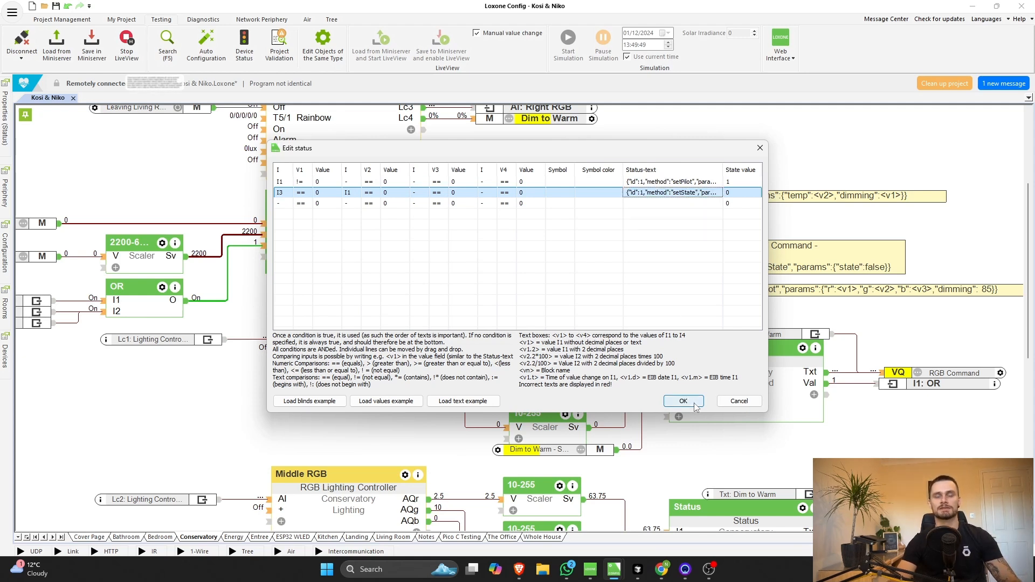
pyautogui.click(684, 401)
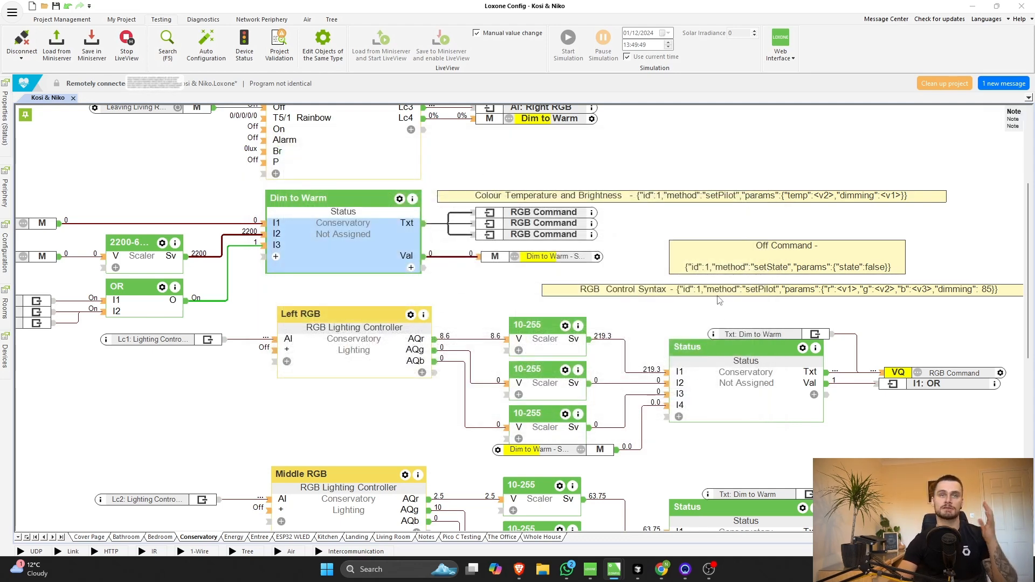
# - Check the user interface options in the properties of the Left RGB controller and the Dim to Warm Status block, and close the properties
pyautogui.scroll(1, 720, 301)
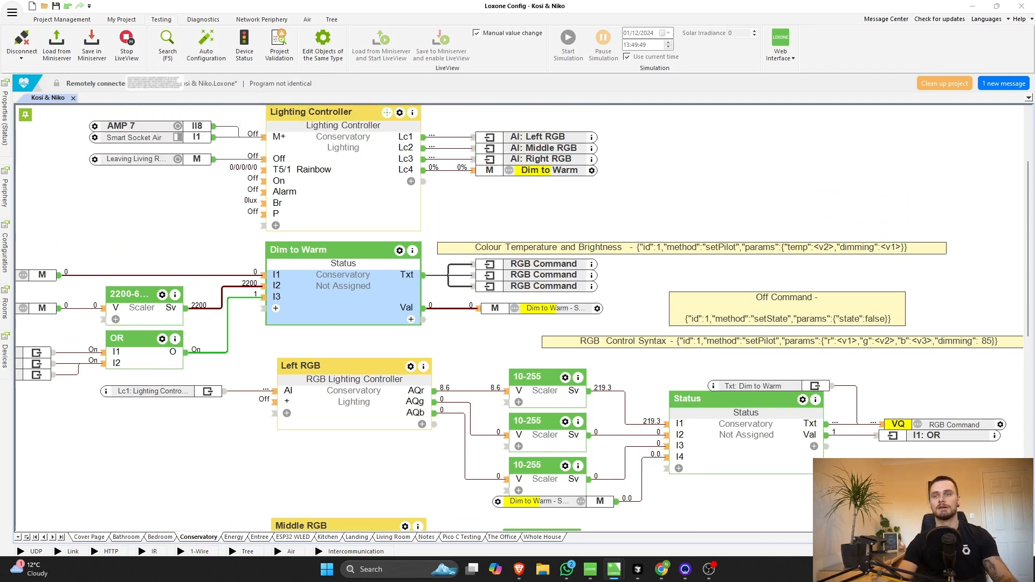
pyautogui.hscroll(-5, 737, 355)
pyautogui.scroll(-2, 738, 355)
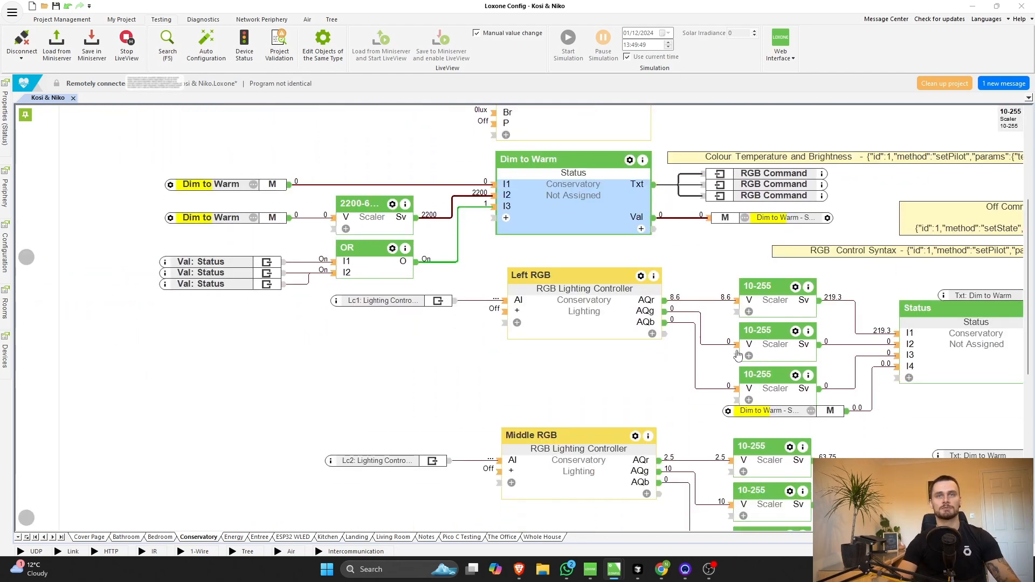
pyautogui.doubleClick(613, 276)
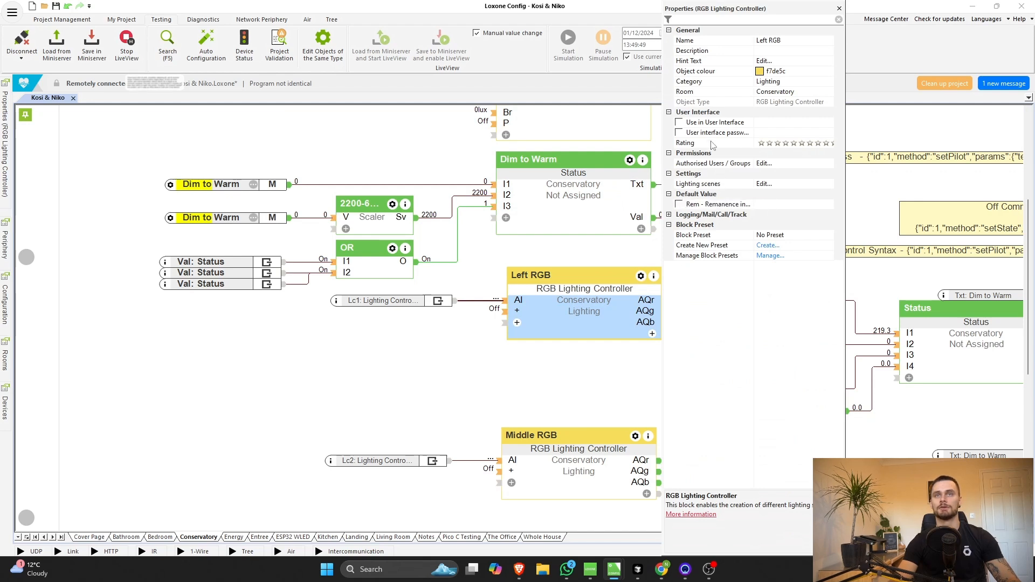
pyautogui.click(726, 135)
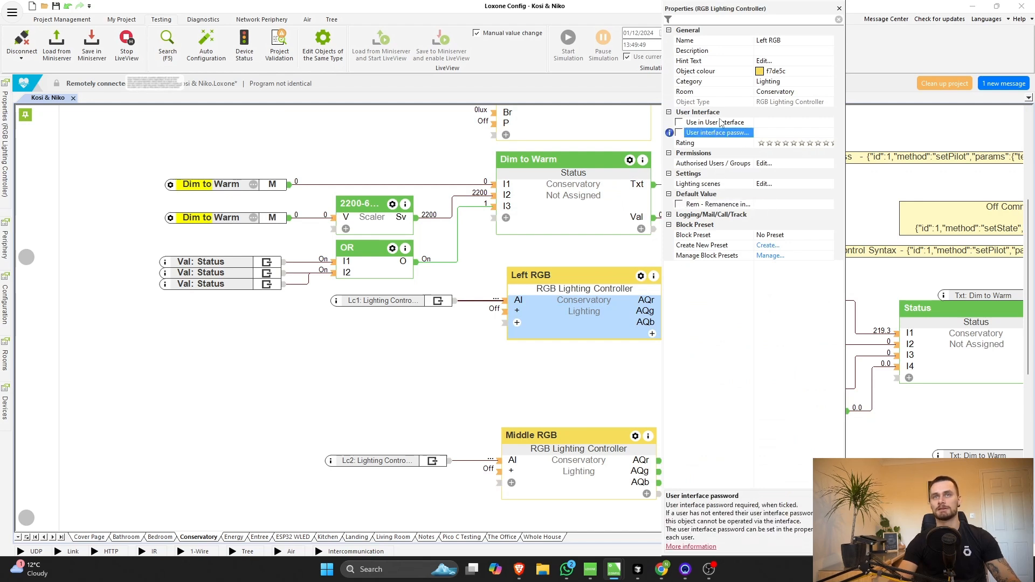
pyautogui.click(606, 204)
pyautogui.click(731, 122)
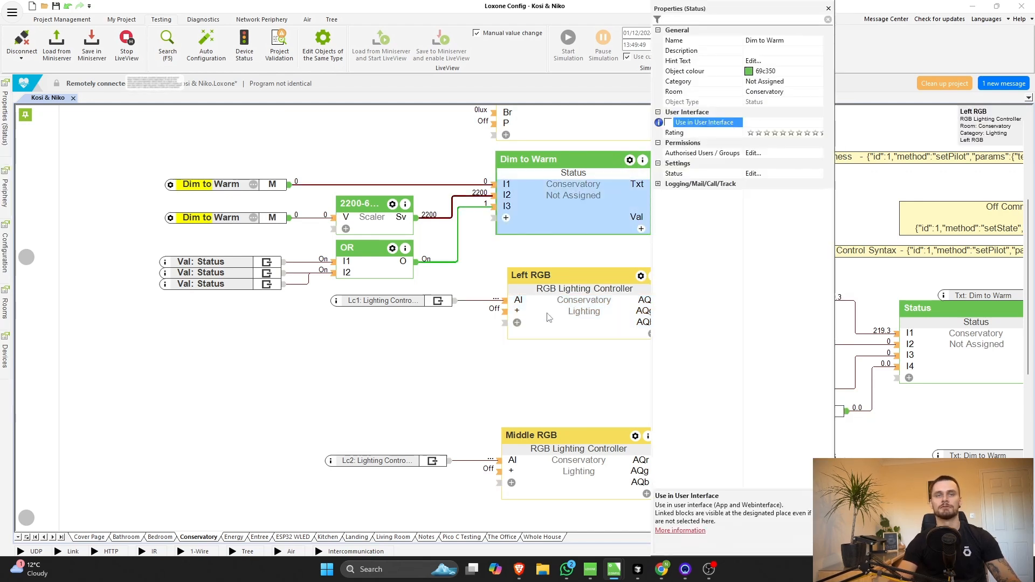
pyautogui.click(561, 368)
pyautogui.scroll(-2, 672, 399)
pyautogui.scroll(-2, 672, 404)
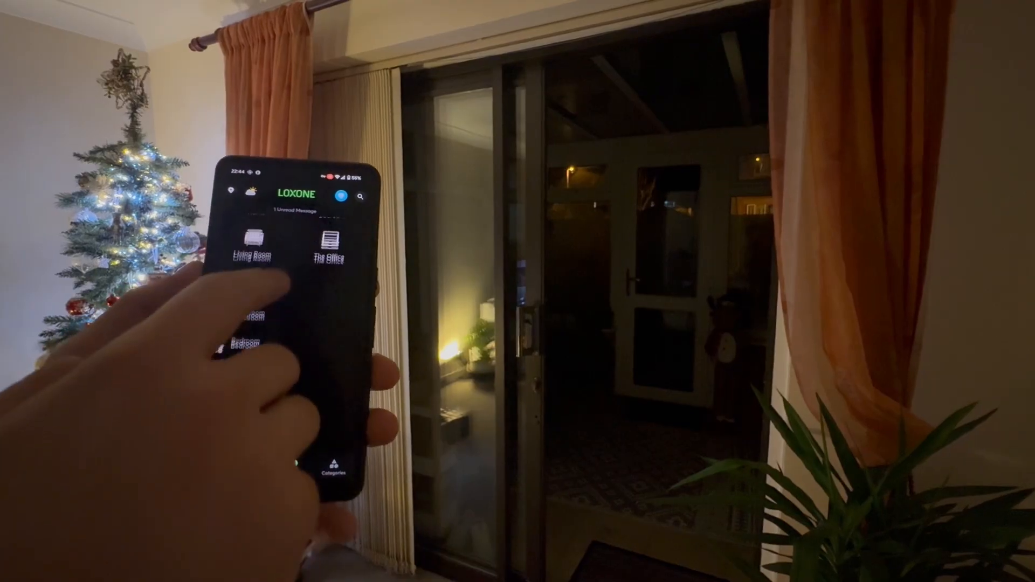